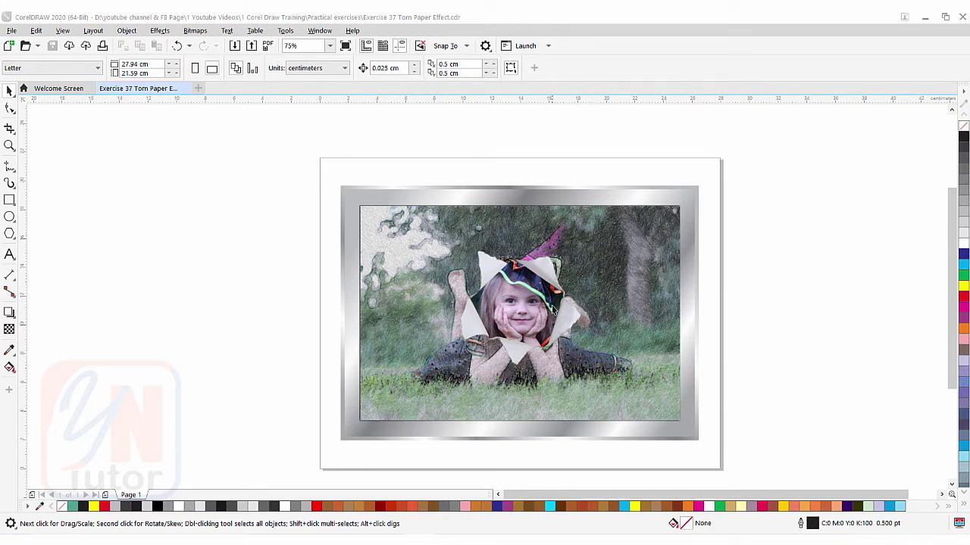
Step: Move the torn paper and clipped face beside the page, and the sketch-effect photo out of the frame to the opposite side
{"action": "left_click", "coordinate": [539, 266]}
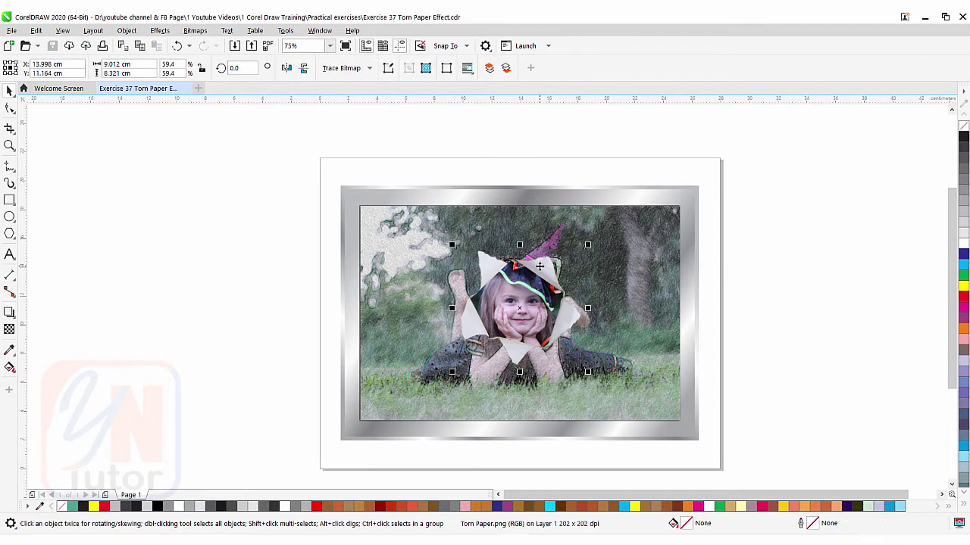
{"action": "left_click_drag", "start_coordinate": [539, 266], "coordinate": [731, 267]}
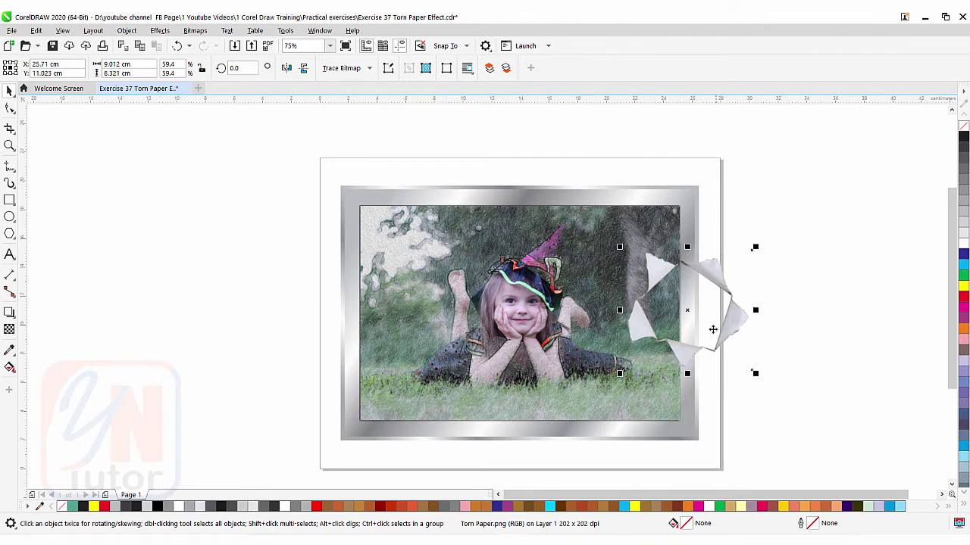
{"action": "left_click_drag", "start_coordinate": [710, 271], "coordinate": [845, 257]}
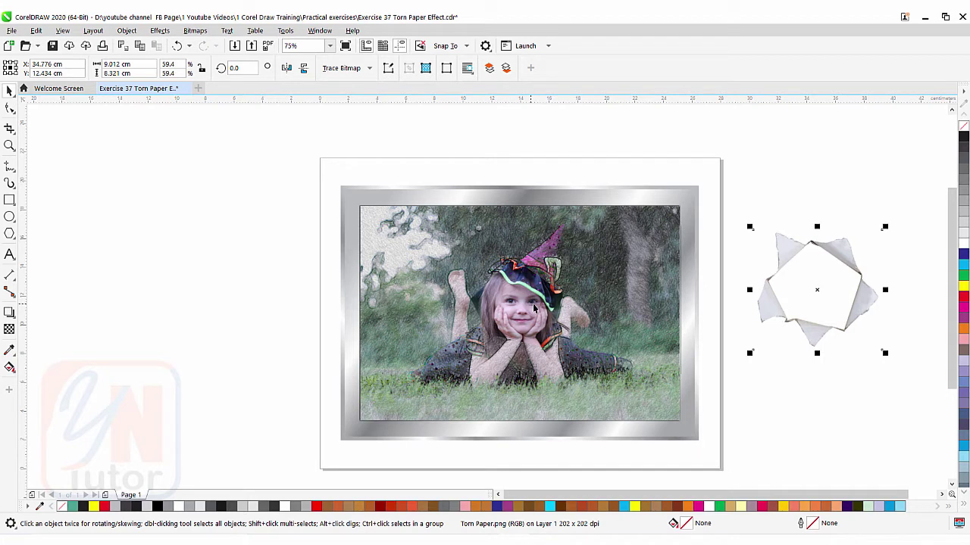
{"action": "key", "text": "Tab"}
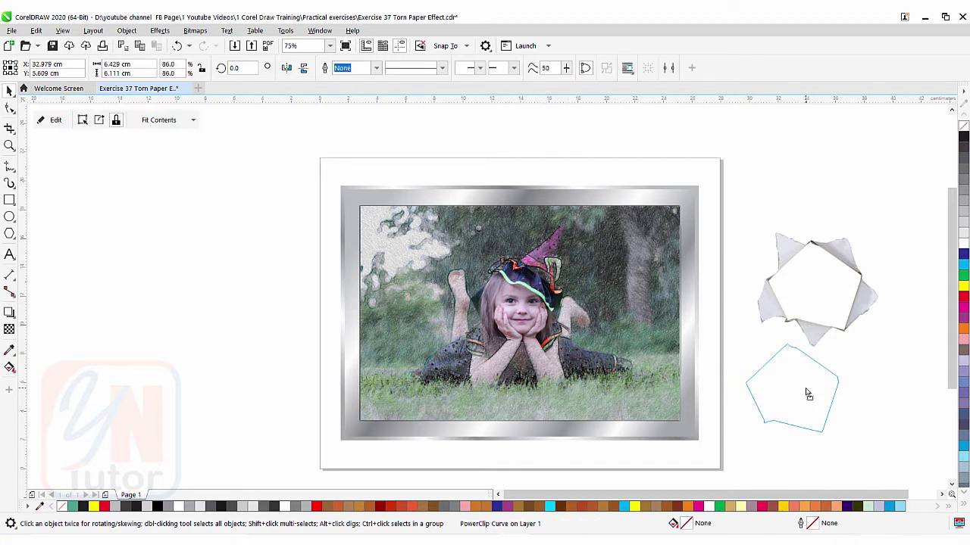
{"action": "left_click_drag", "start_coordinate": [808, 394], "coordinate": [808, 394]}
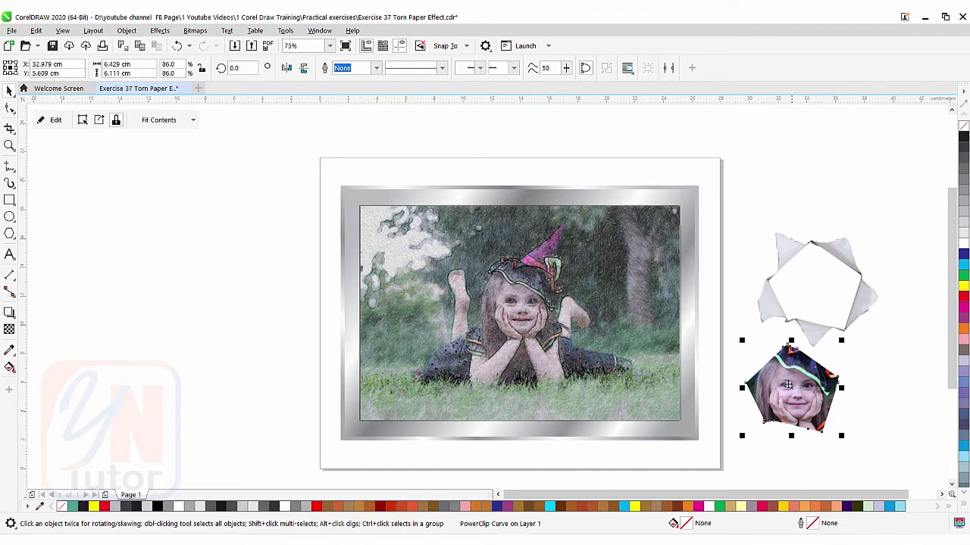
{"action": "left_click", "coordinate": [638, 261]}
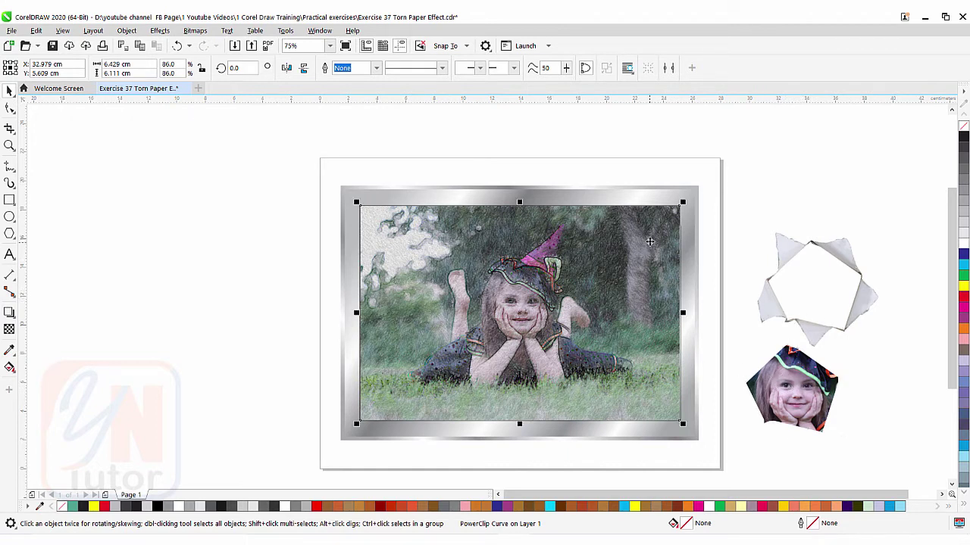
{"action": "left_click_drag", "start_coordinate": [603, 254], "coordinate": [268, 234]}
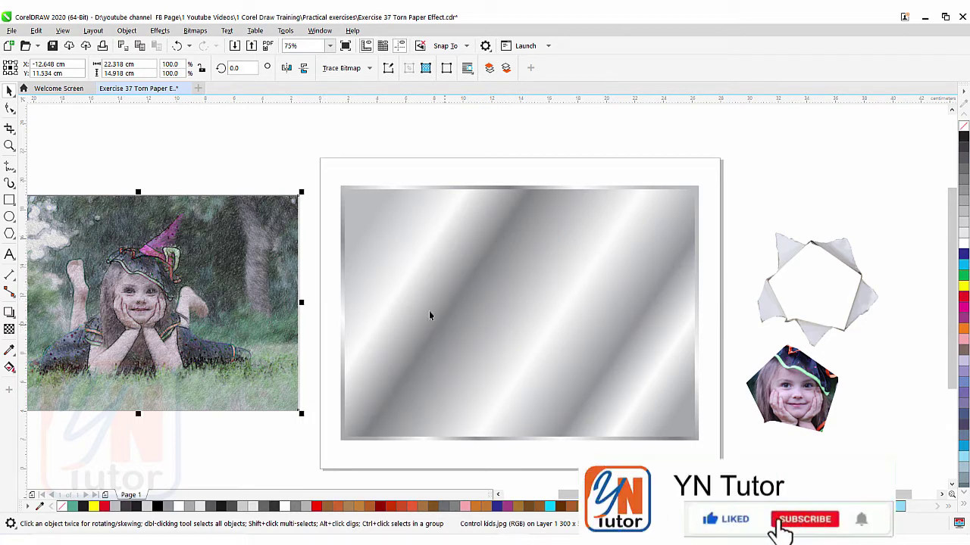
Step: Examine the fountain fill of the frame's front rectangle with the Interactive Fill tool
{"action": "left_click", "coordinate": [437, 265]}
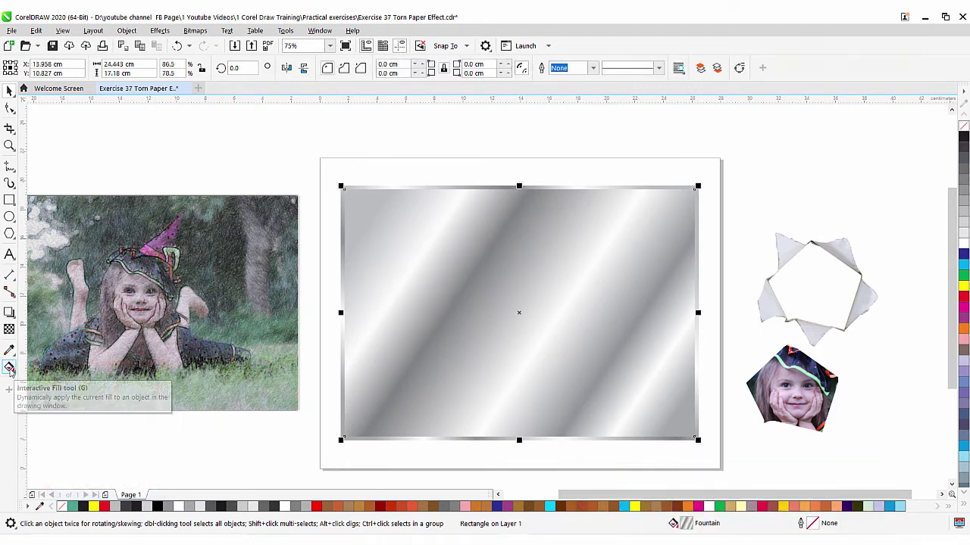
{"action": "left_click", "coordinate": [9, 368]}
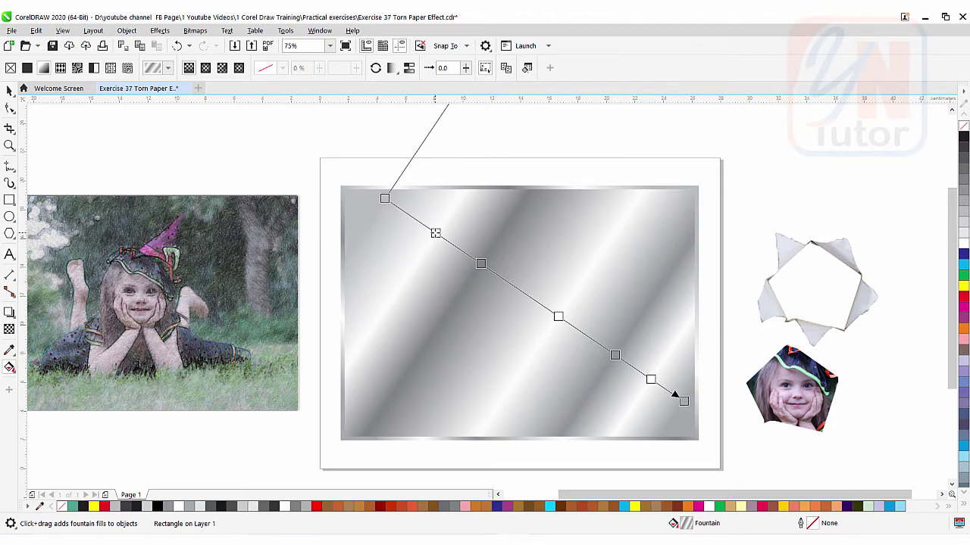
{"action": "left_click", "coordinate": [9, 91]}
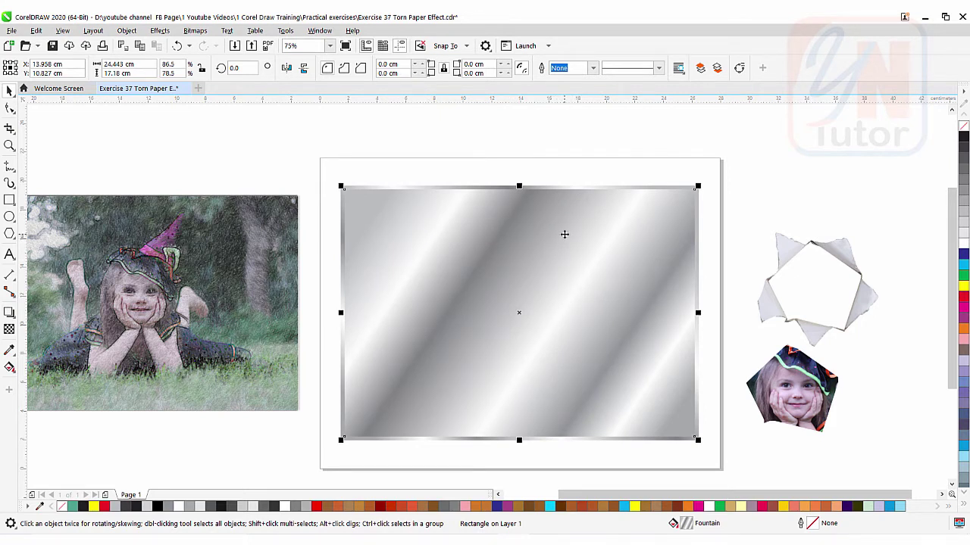
Step: Try offsetting the frame's front gradient rectangle from the one behind it and mirroring it horizontally
{"action": "left_click_drag", "start_coordinate": [565, 234], "coordinate": [478, 267]}
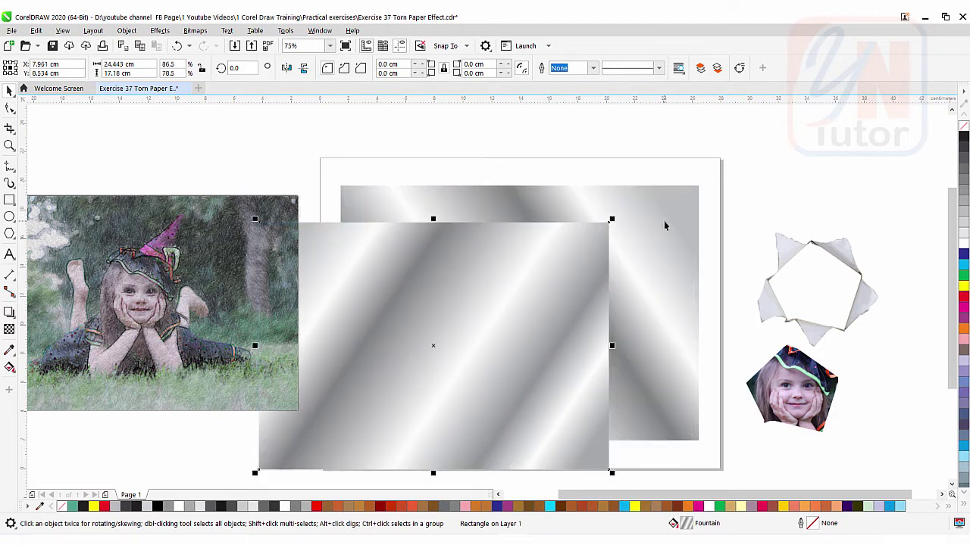
{"action": "key", "text": "ctrl+z"}
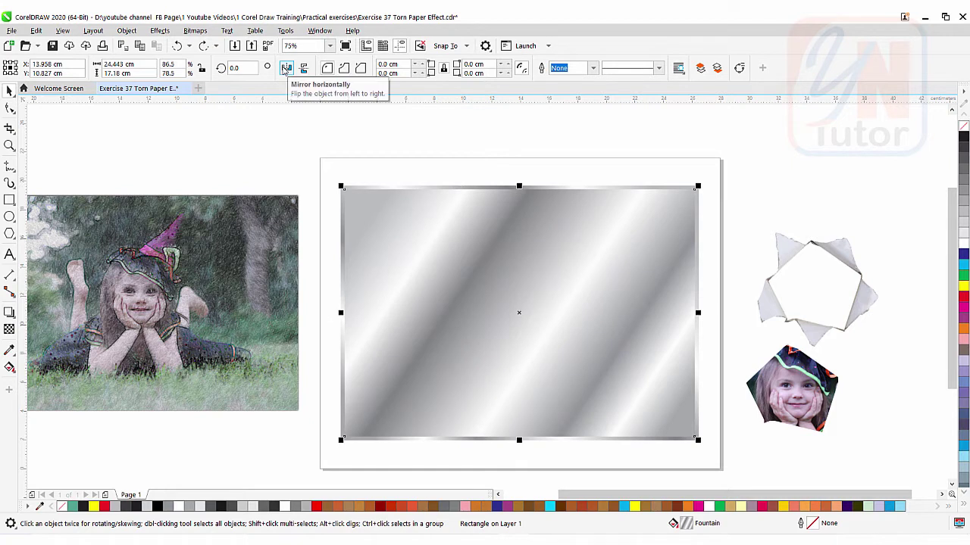
{"action": "left_click", "coordinate": [287, 69]}
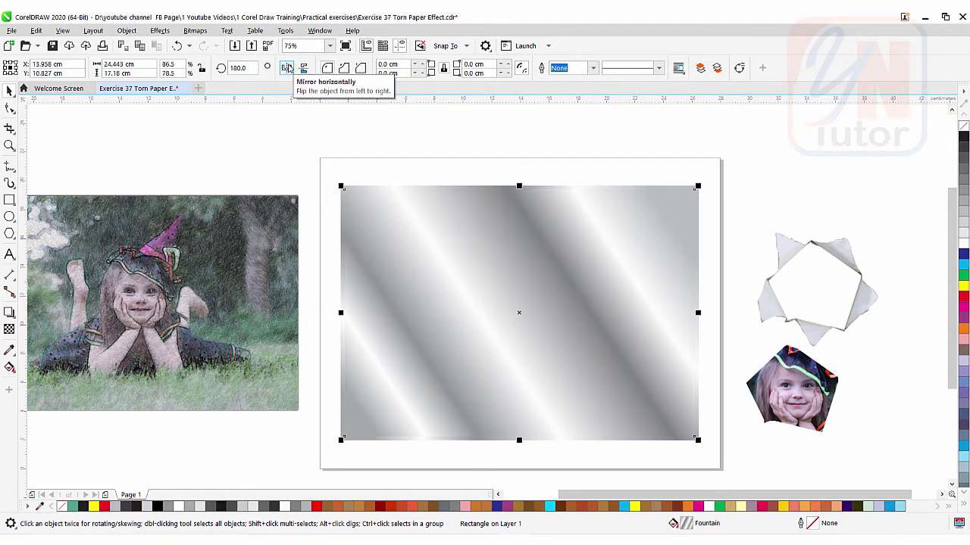
{"action": "left_click", "coordinate": [287, 68]}
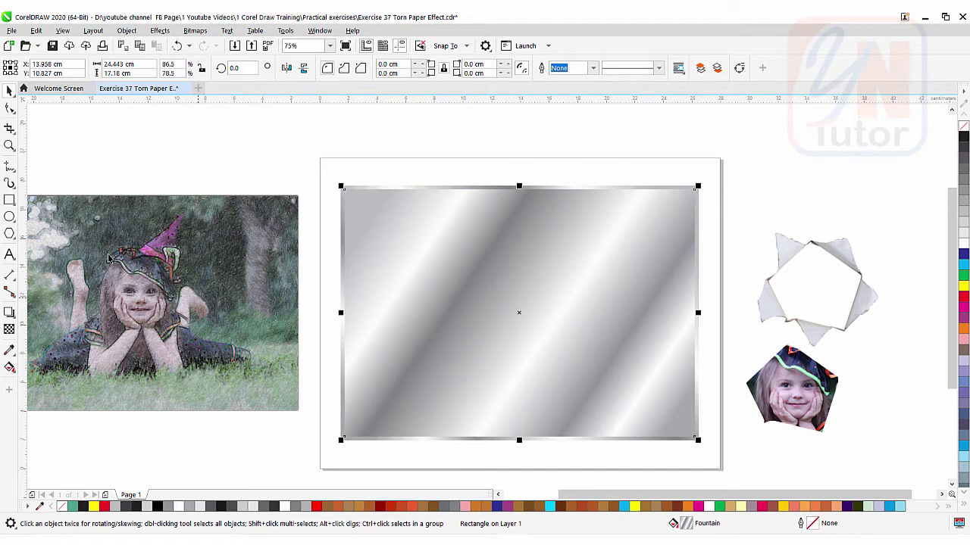
Step: Undo the moves of the sketch-effect photo, the clipped face and the torn paper to reassemble the framed artwork
{"action": "key", "text": "ctrl+z"}
{"action": "key", "text": "ctrl+z"}
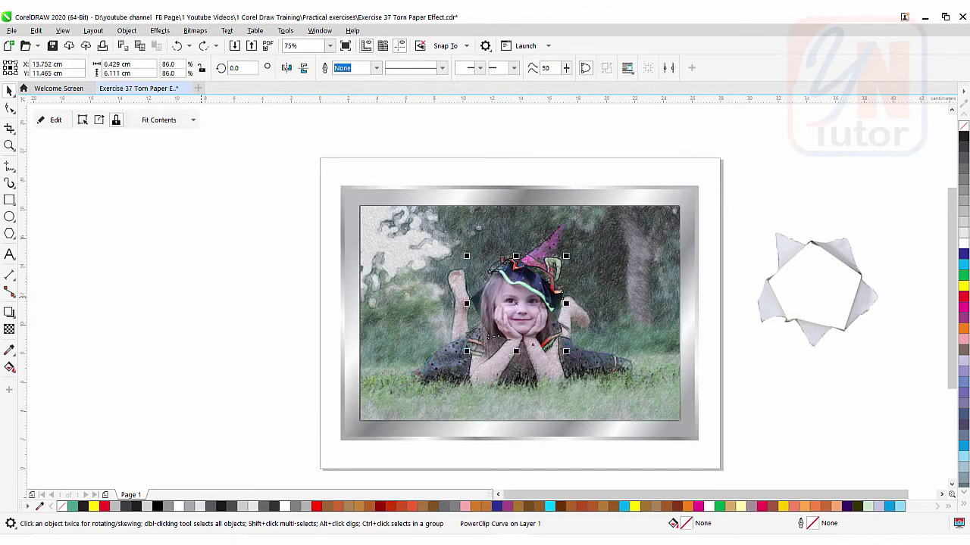
{"action": "left_click_drag", "start_coordinate": [816, 289], "coordinate": [519, 309]}
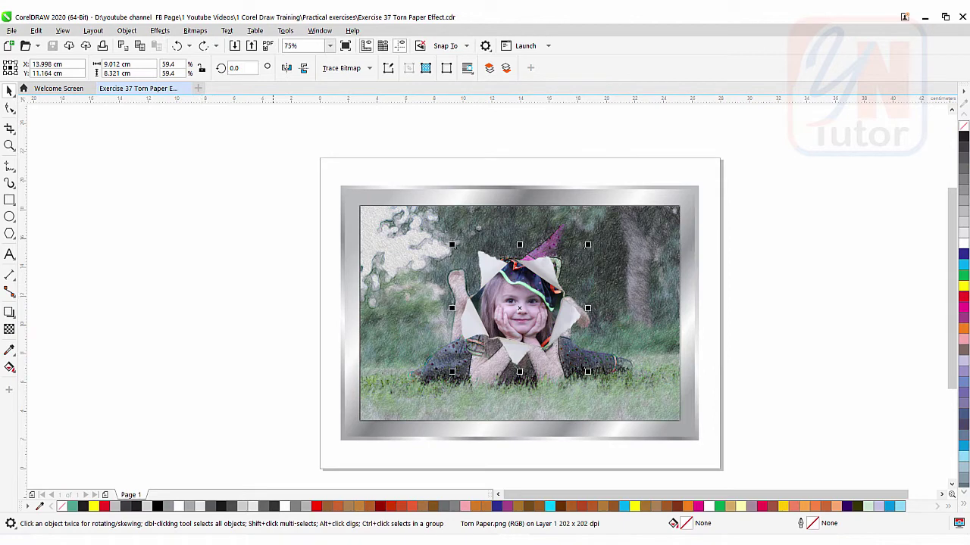
Step: Move the complete framed artwork off the page, to the right of it, leaving the page empty
{"action": "left_click_drag", "start_coordinate": [305, 158], "coordinate": [747, 448]}
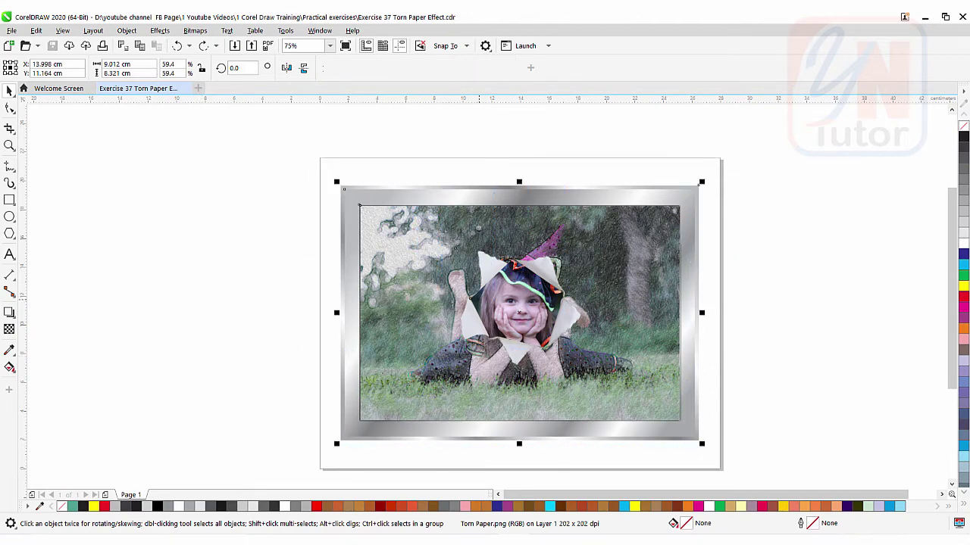
{"action": "left_click_drag", "start_coordinate": [701, 307], "coordinate": [926, 315]}
{"action": "left_click", "coordinate": [10, 146]}
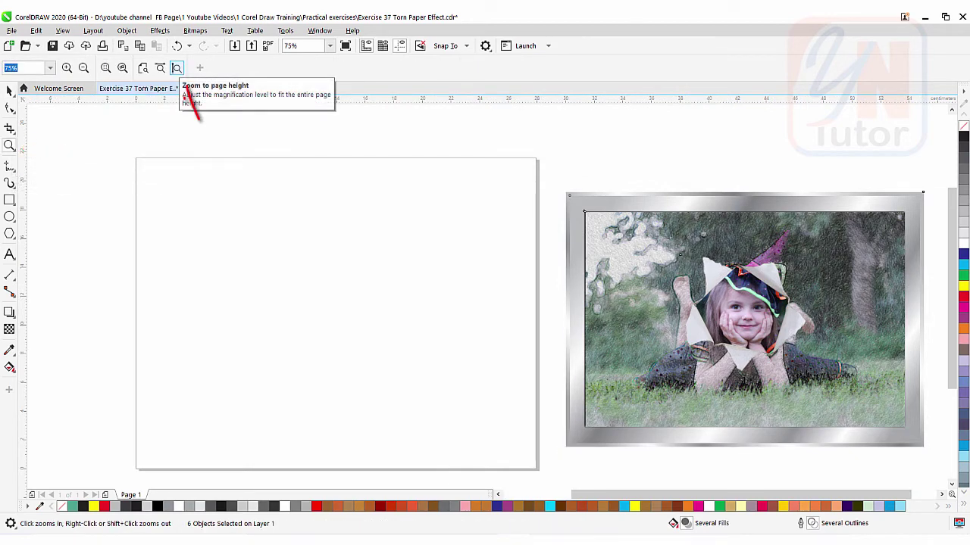
{"action": "left_click", "coordinate": [177, 68]}
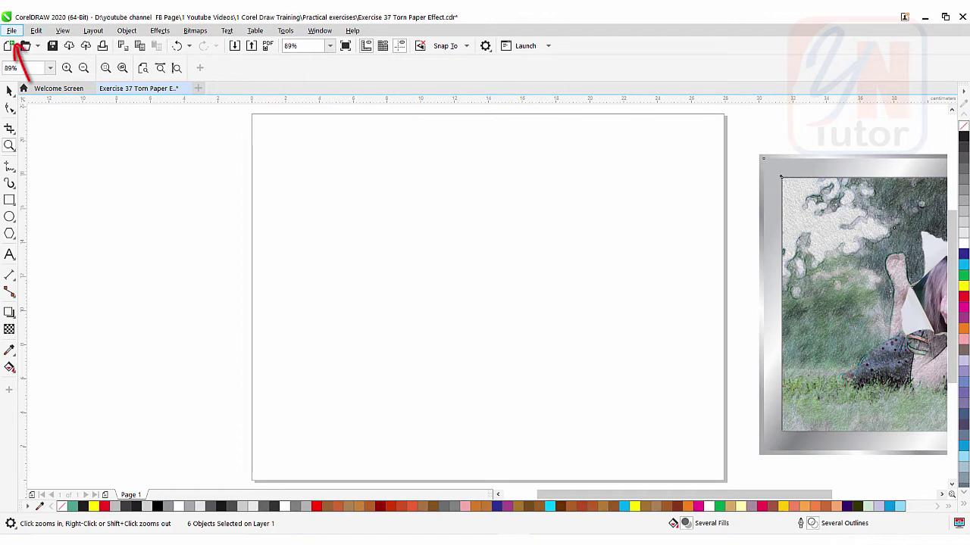
Step: Import the kids and Torn Paper images, placing the photo across most of the page and the torn paper beside it, about 8.7 × 8.1 cm
{"action": "key", "text": "alt+f"}
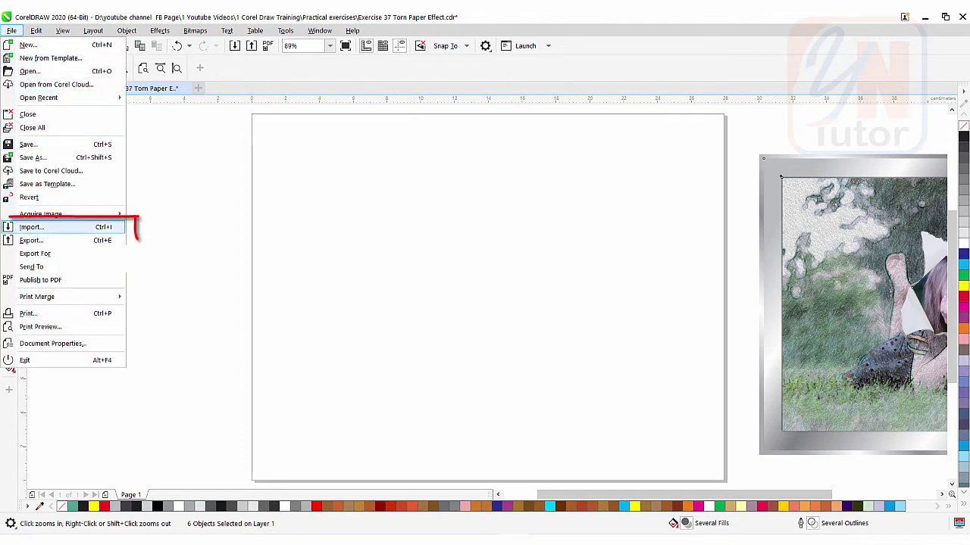
{"action": "key", "text": "Escape"}
{"action": "key", "text": "ctrl+i"}
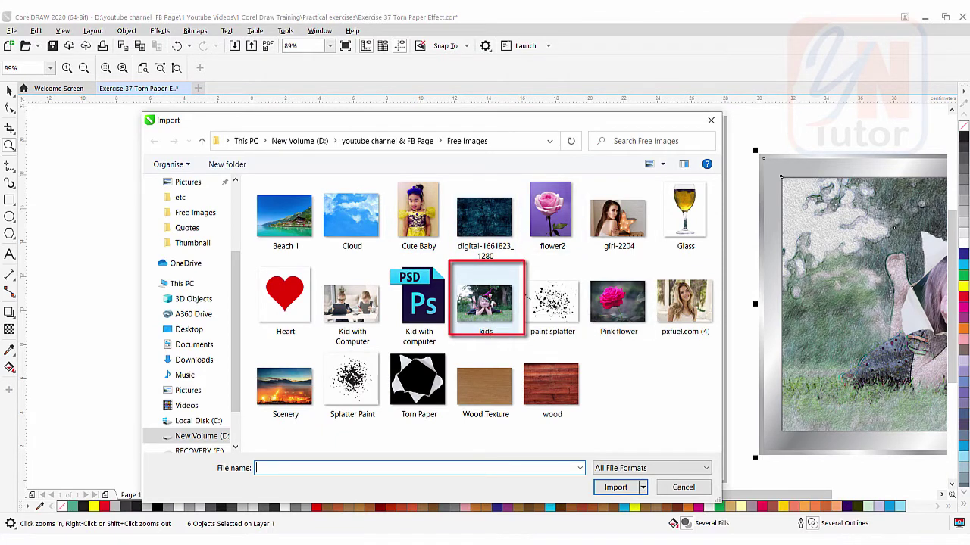
{"action": "left_click", "coordinate": [485, 303]}
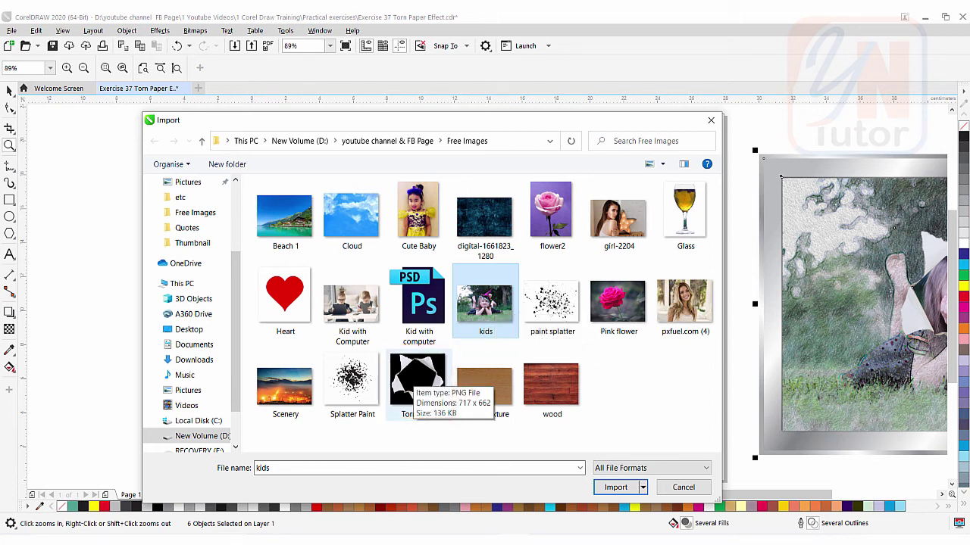
{"action": "left_click", "coordinate": [413, 389], "text": "ctrl"}
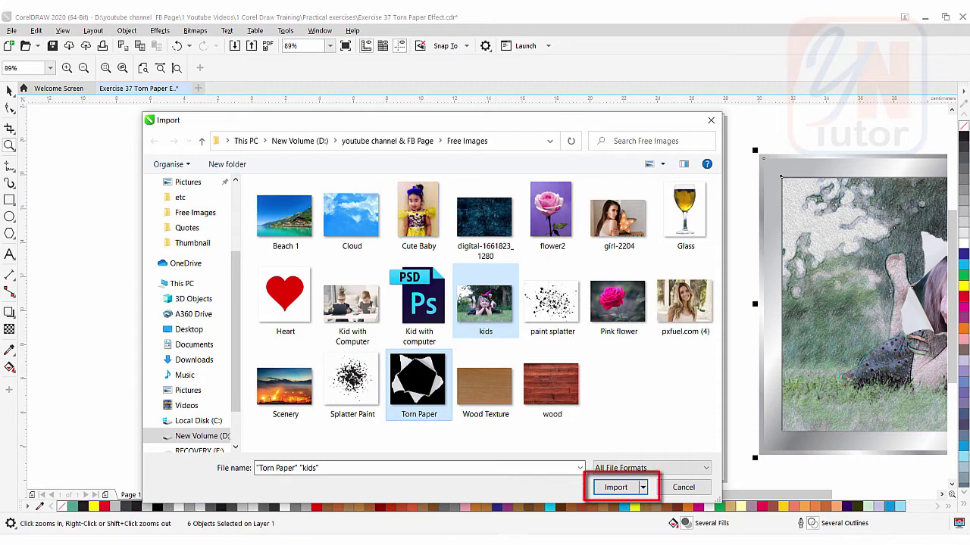
{"action": "key", "text": "Return"}
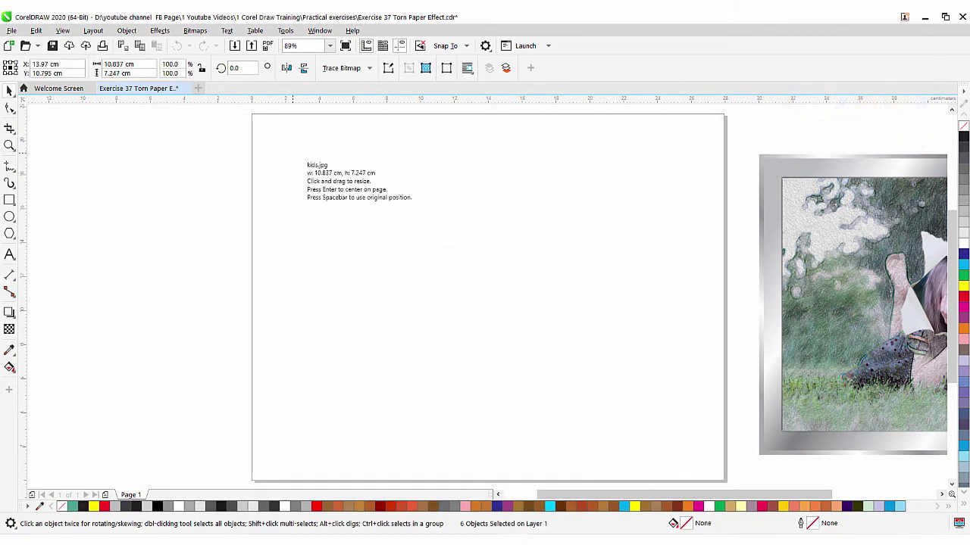
{"action": "left_click_drag", "start_coordinate": [292, 153], "coordinate": [688, 418]}
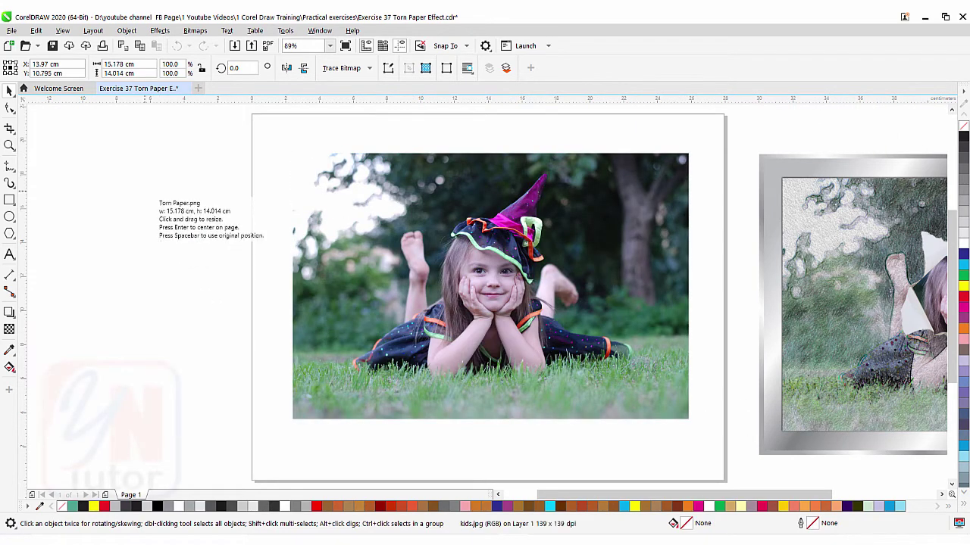
{"action": "left_click_drag", "start_coordinate": [145, 191], "coordinate": [293, 329]}
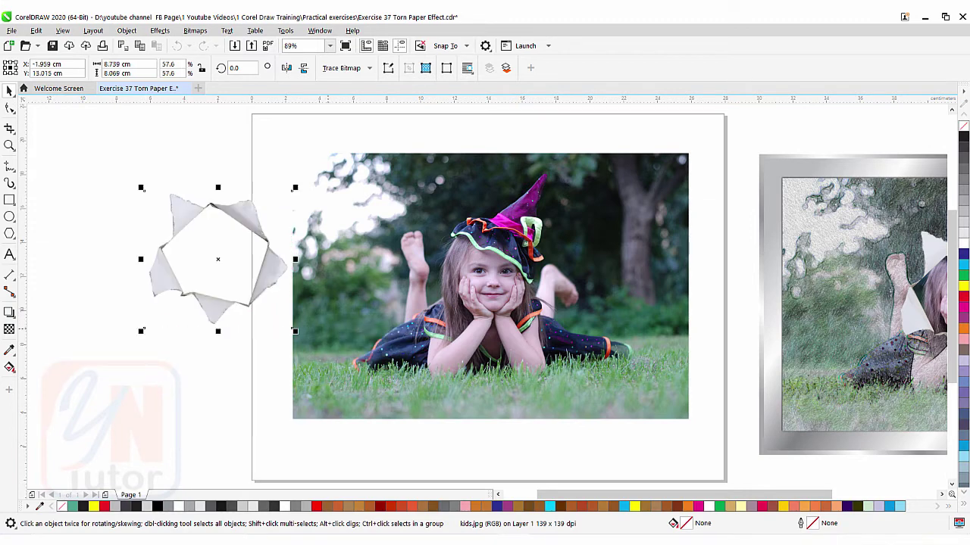
Step: Fit the torn paper around the girl's face, enlarging it to about 9.7 × 8.9 cm, and move it back off the photo
{"action": "left_click_drag", "start_coordinate": [218, 259], "coordinate": [411, 277]}
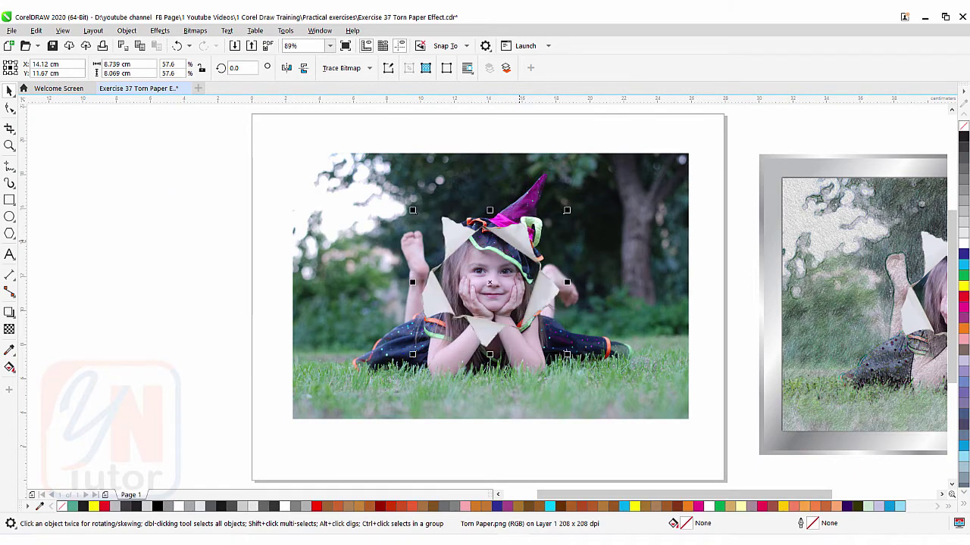
{"action": "left_click_drag", "start_coordinate": [567, 210], "coordinate": [575, 193]}
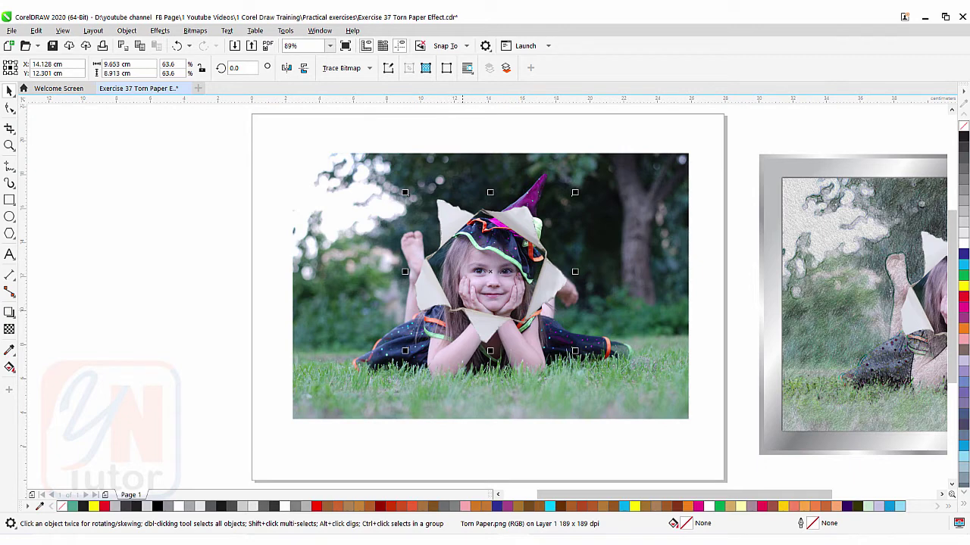
{"action": "left_click_drag", "start_coordinate": [489, 271], "coordinate": [168, 260]}
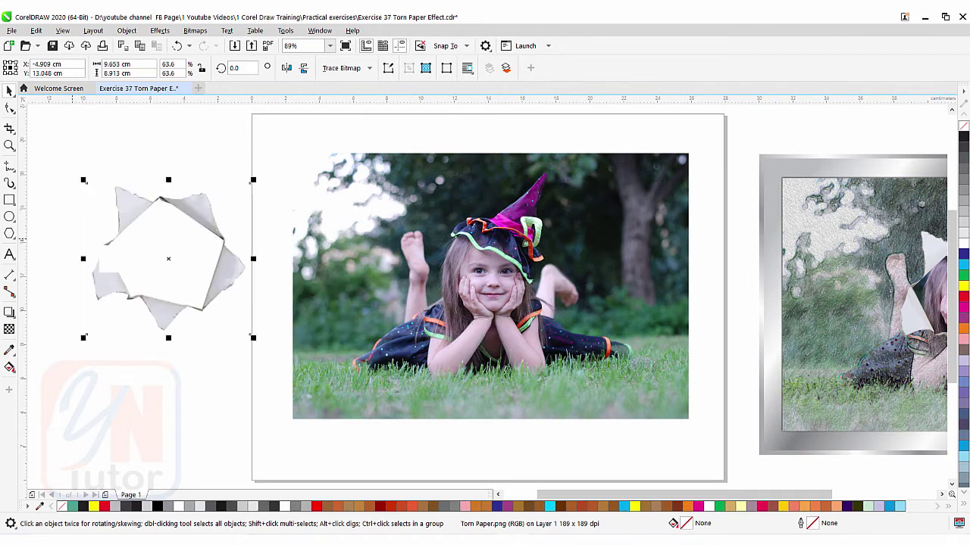
Step: Trace the inner edge of the torn paper's opening with the Pen tool as a closed outline of about 7 × 6.5 cm
{"action": "key", "text": "shift+F2"}
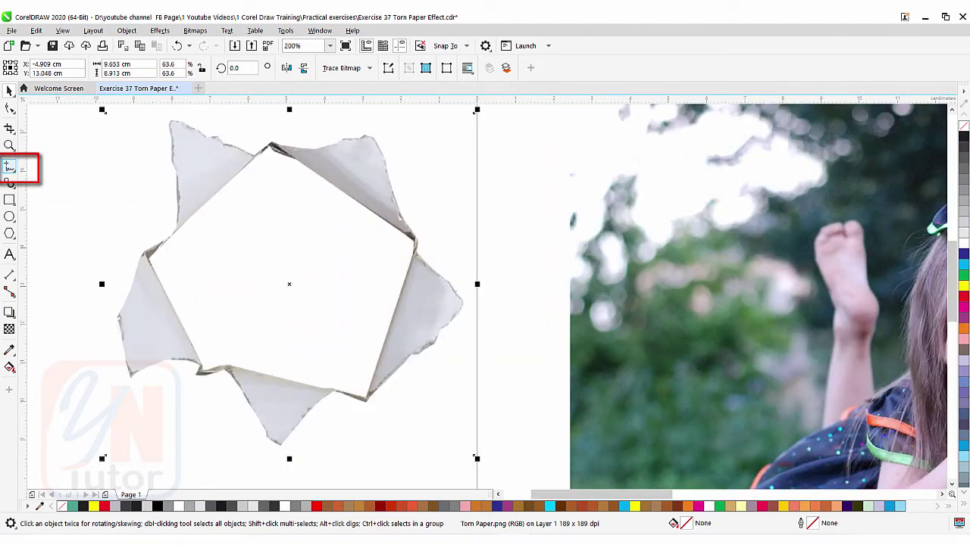
{"action": "left_click", "coordinate": [12, 169]}
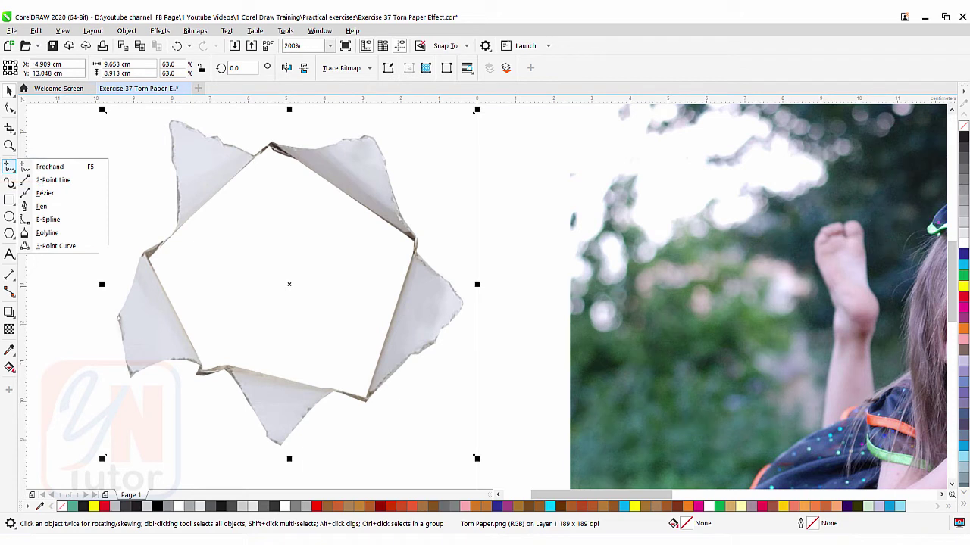
{"action": "left_click", "coordinate": [42, 206]}
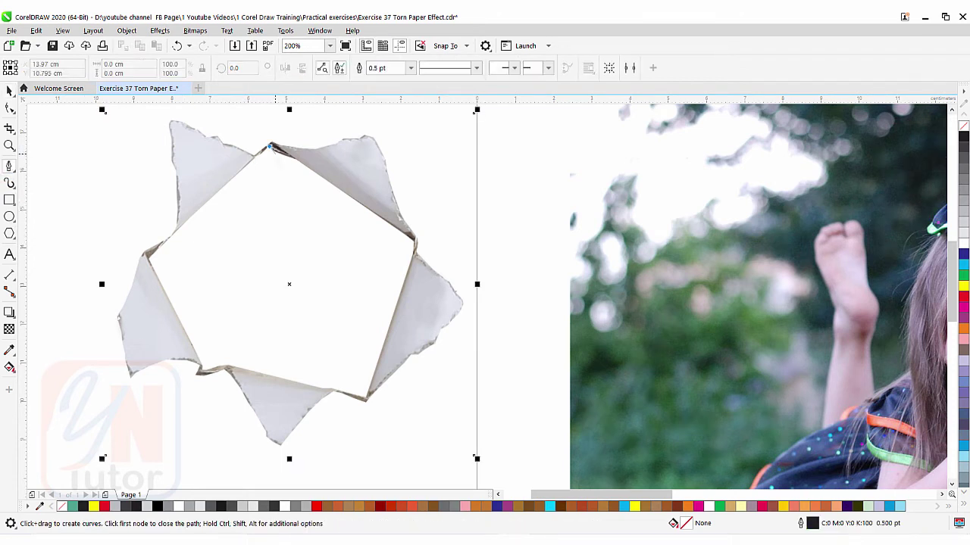
{"action": "left_click", "coordinate": [272, 148]}
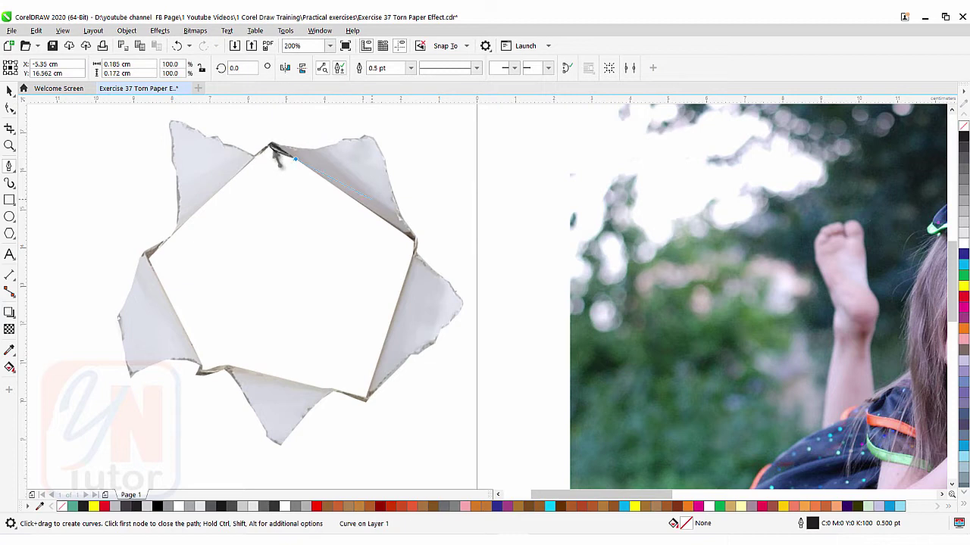
{"action": "left_click", "coordinate": [299, 160]}
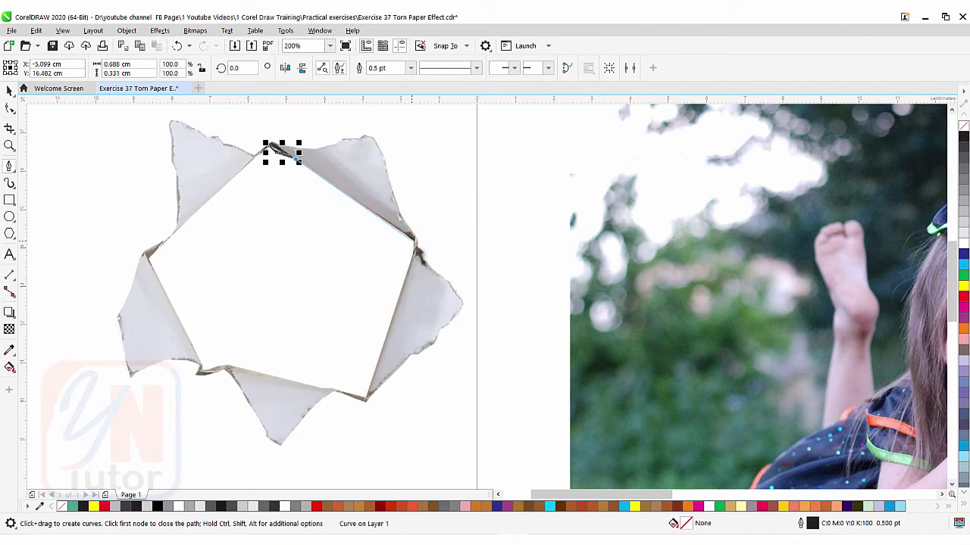
{"action": "left_click", "coordinate": [415, 243]}
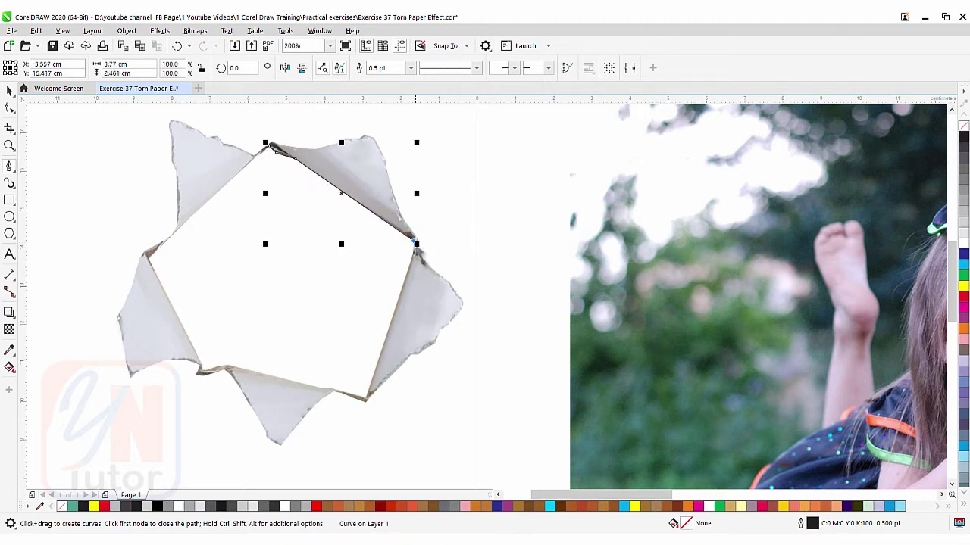
{"action": "left_click", "coordinate": [366, 397]}
{"action": "double_click", "coordinate": [366, 397]}
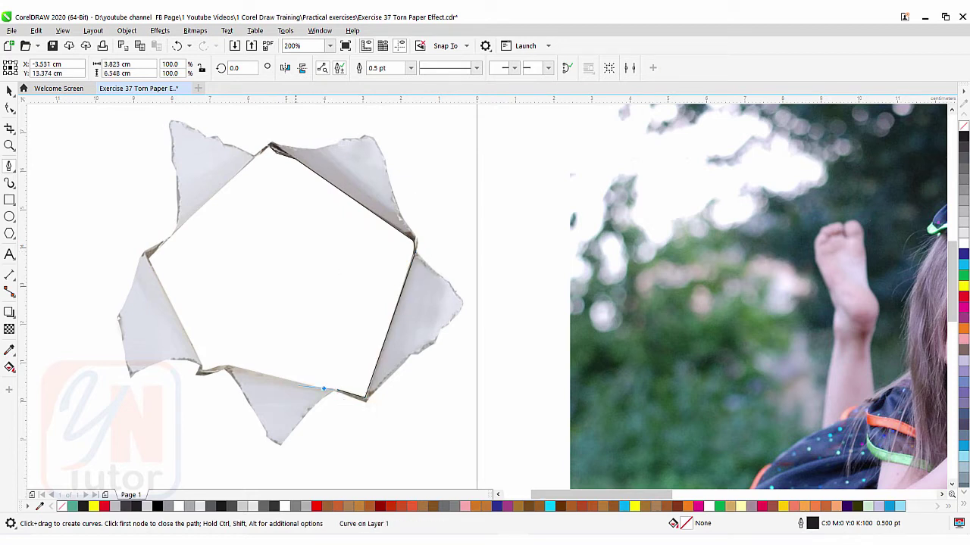
{"action": "left_click", "coordinate": [324, 393]}
{"action": "left_click", "coordinate": [324, 392]}
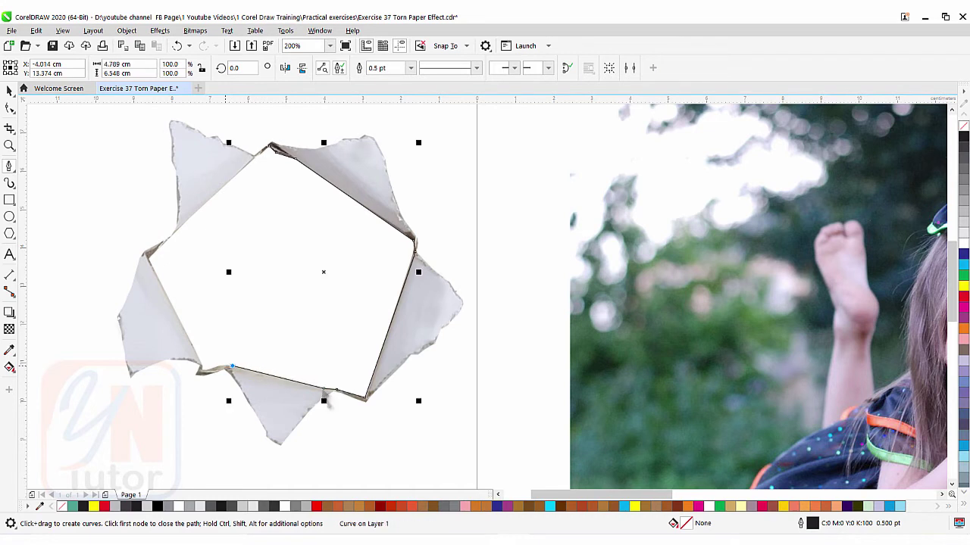
{"action": "double_click", "coordinate": [227, 367]}
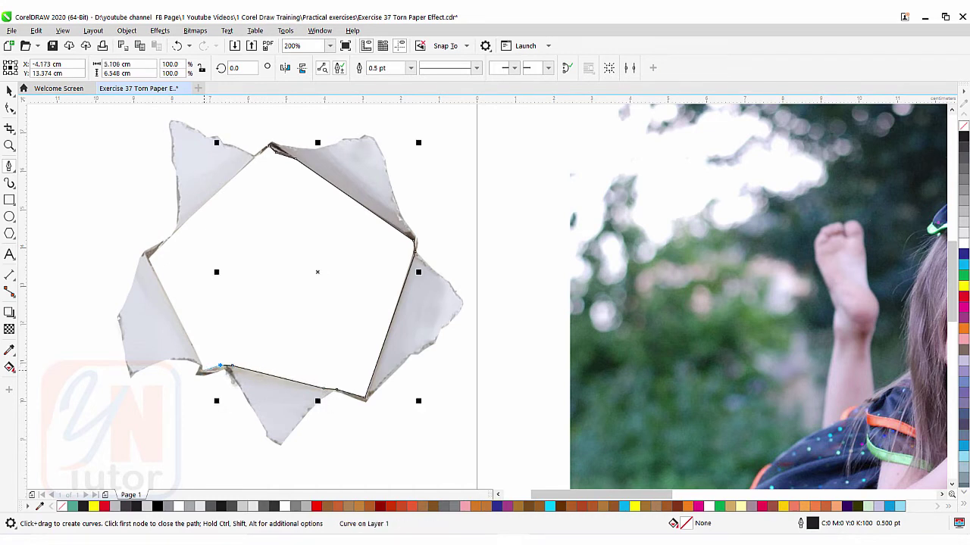
{"action": "left_click", "coordinate": [227, 367]}
{"action": "double_click", "coordinate": [203, 371]}
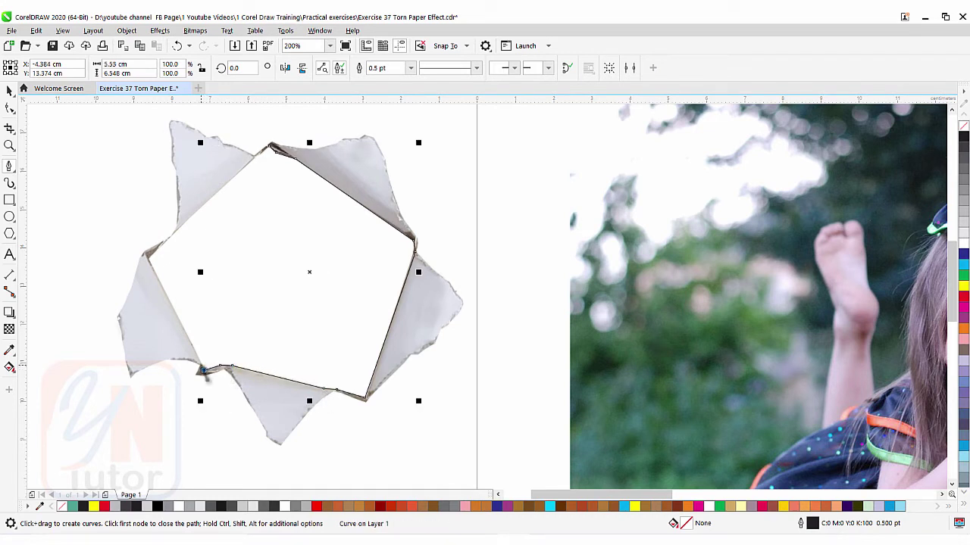
{"action": "double_click", "coordinate": [200, 363]}
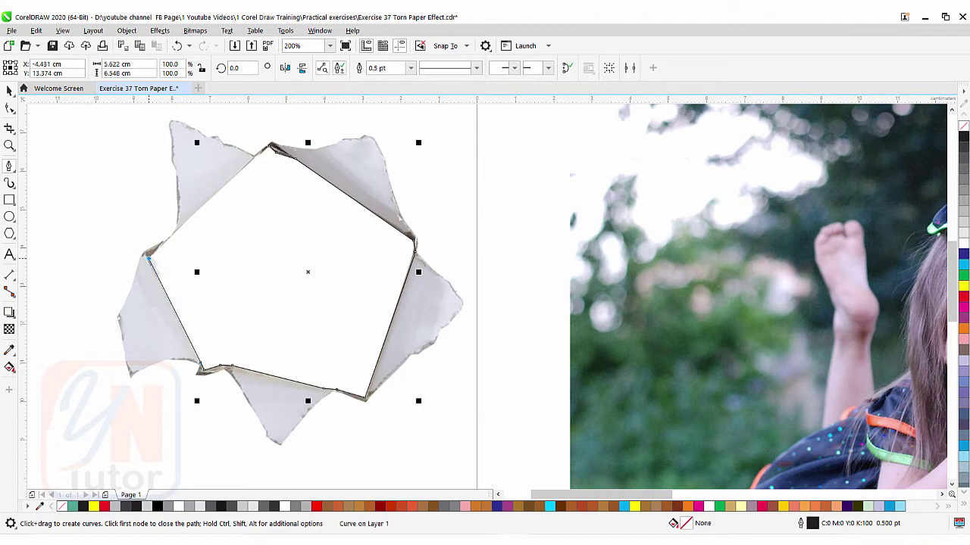
{"action": "double_click", "coordinate": [149, 258]}
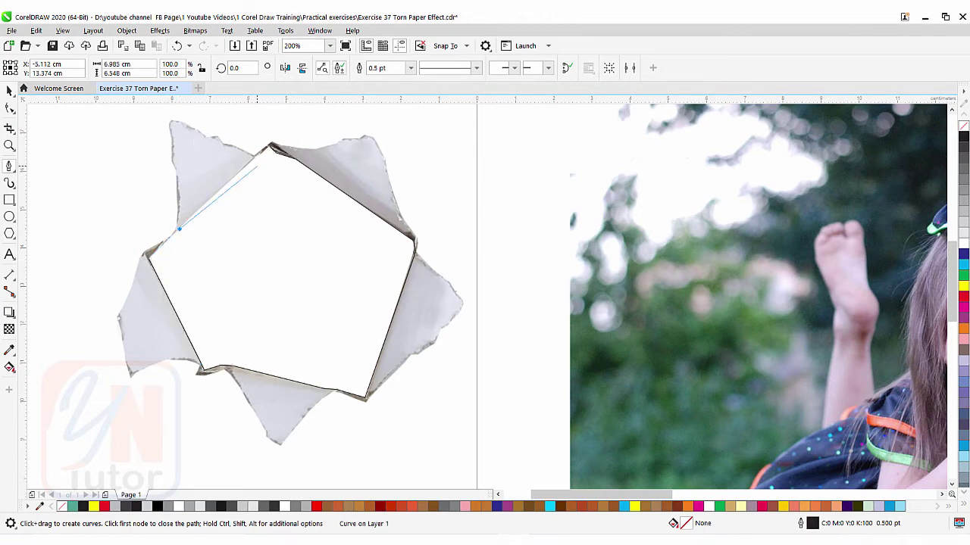
{"action": "left_click", "coordinate": [272, 146]}
{"action": "scroll", "coordinate": [271, 151], "scroll_direction": "up", "scroll_amount": 1}
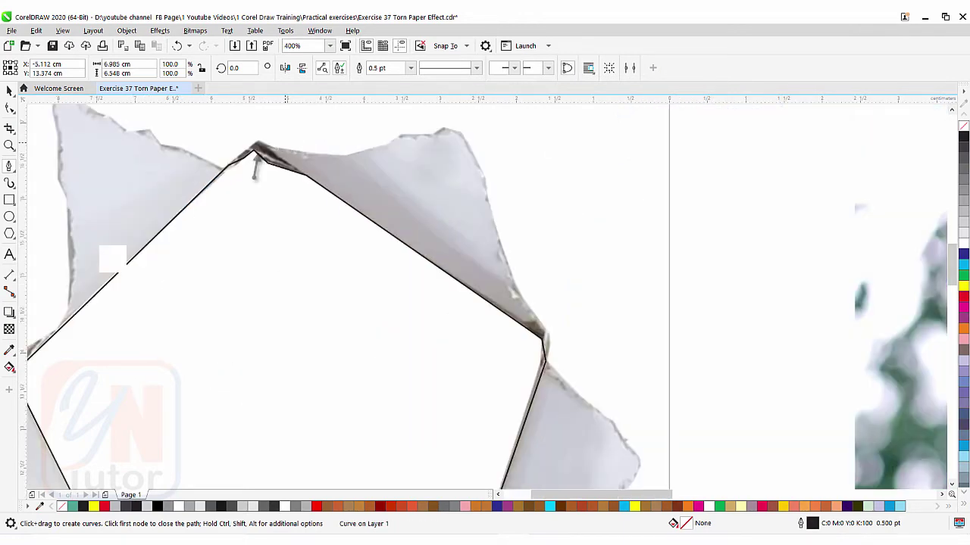
{"action": "scroll", "coordinate": [256, 160], "scroll_direction": "down", "scroll_amount": 1}
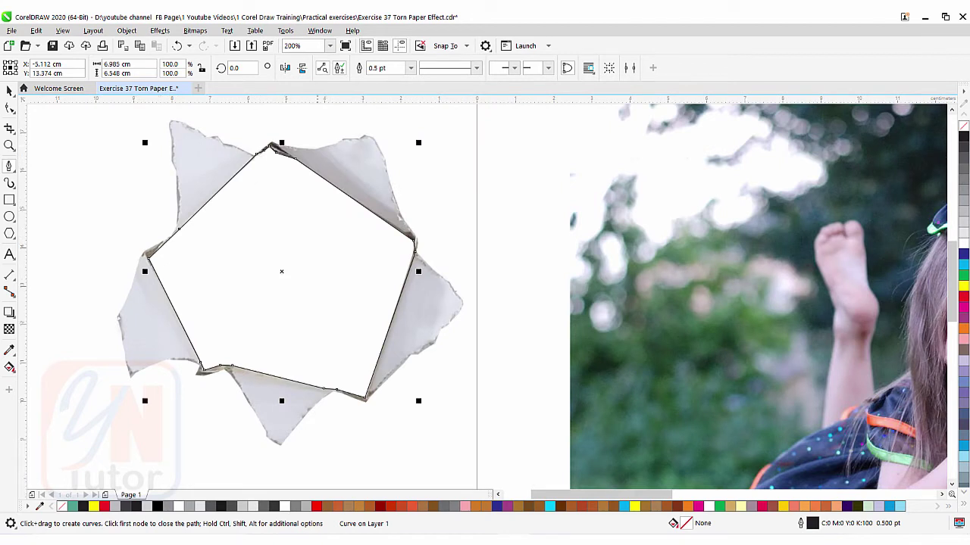
Step: Move the traced outline off the torn paper to check its shape, and undo the move
{"action": "key", "text": "space"}
{"action": "left_click_drag", "start_coordinate": [305, 256], "coordinate": [479, 308]}
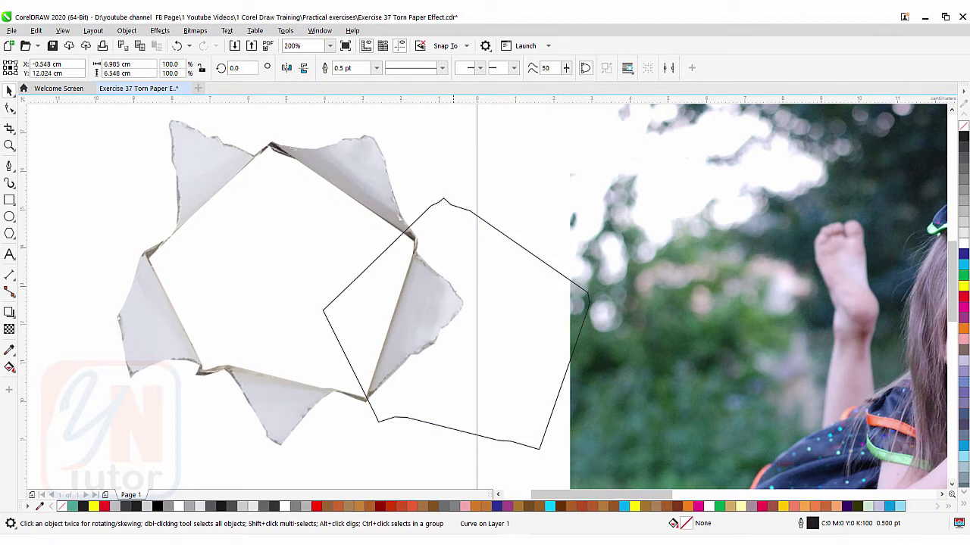
{"action": "key", "text": "ctrl+z"}
Step: Move the torn paper and its traced outline together over the girl's face, centring the outline at about X 13.8, Y 12 cm
{"action": "scroll", "coordinate": [272, 273], "scroll_direction": "down", "scroll_amount": 2}
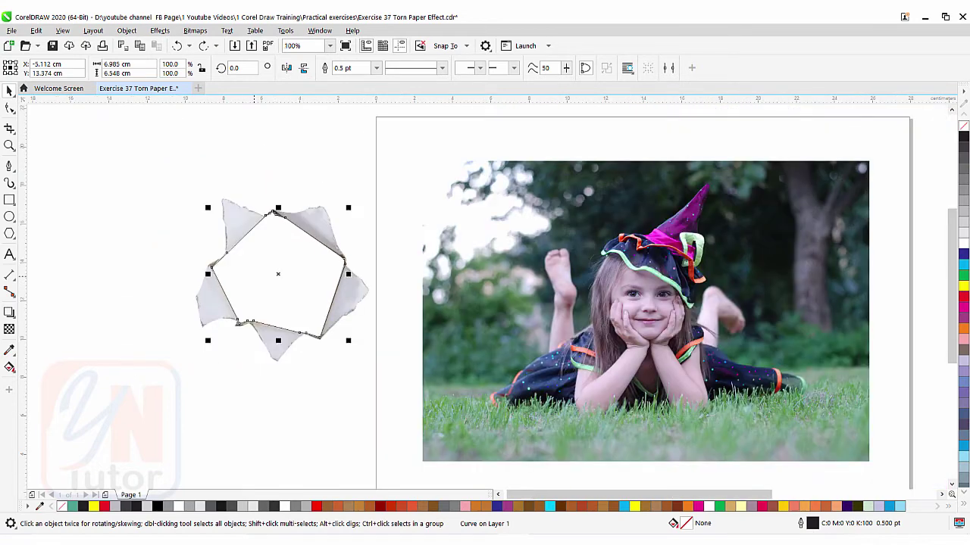
{"action": "left_click_drag", "start_coordinate": [142, 180], "coordinate": [401, 390]}
{"action": "left_click_drag", "start_coordinate": [190, 194], "coordinate": [555, 224]}
{"action": "key", "text": "Escape"}
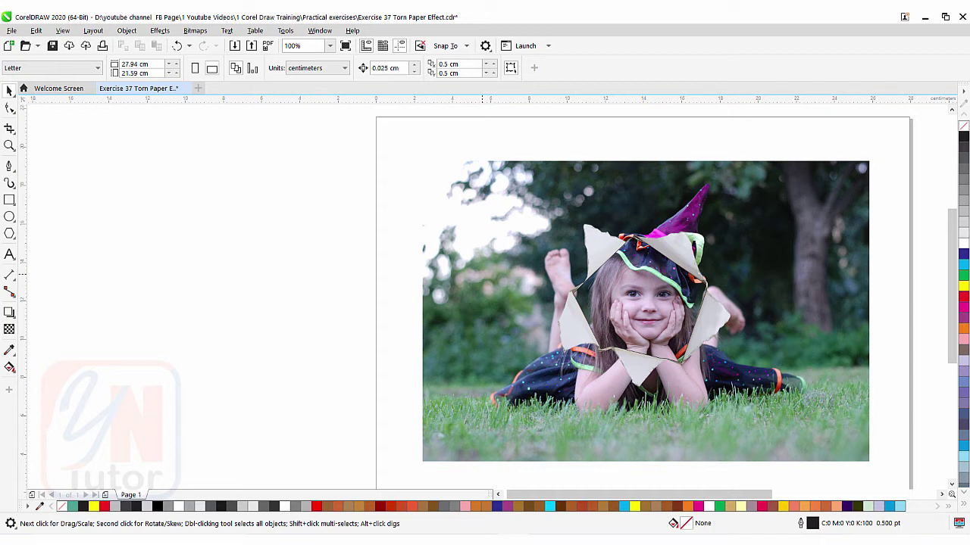
Step: Duplicate the kids photo in place, move the copy aside to check it, and undo that move
{"action": "key", "text": "Tab"}
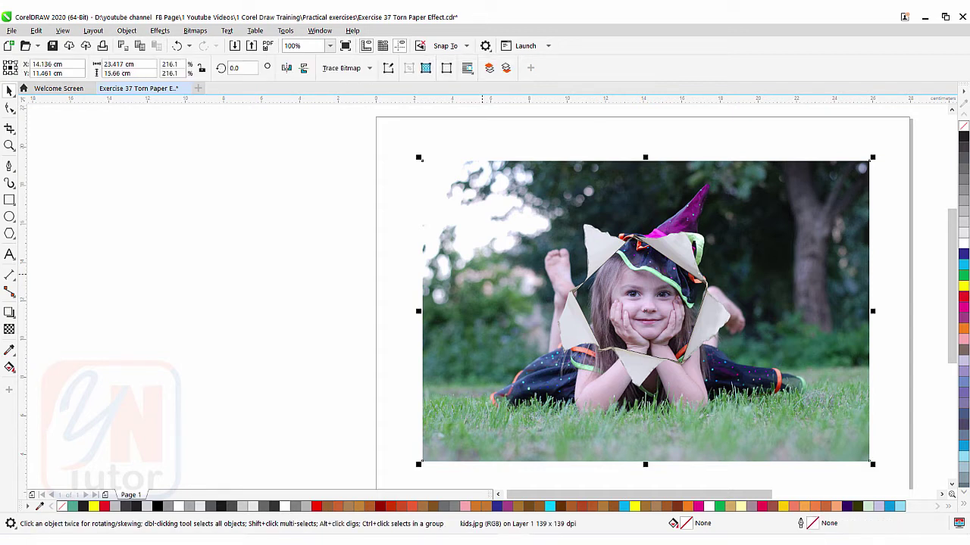
{"action": "left_click_drag", "start_coordinate": [646, 310], "coordinate": [565, 356]}
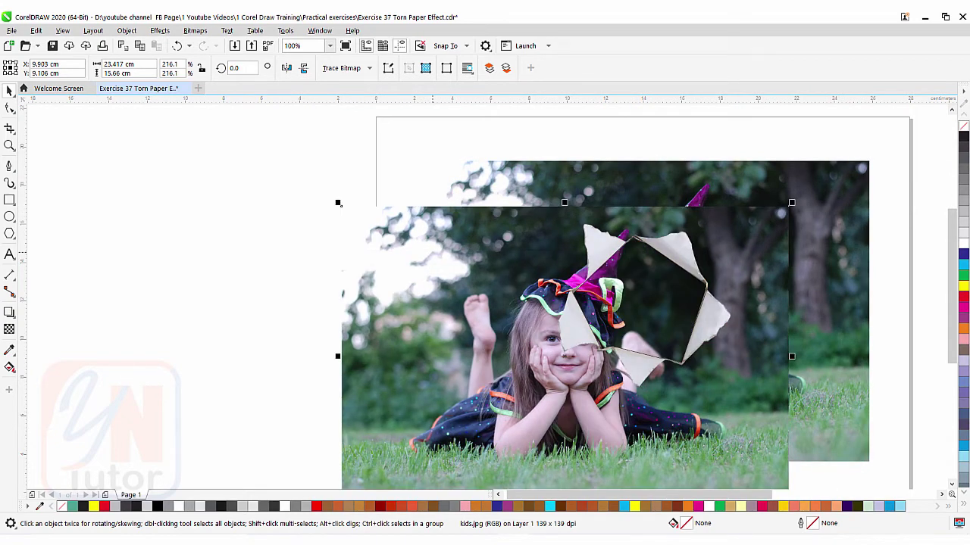
{"action": "key", "text": "ctrl+z"}
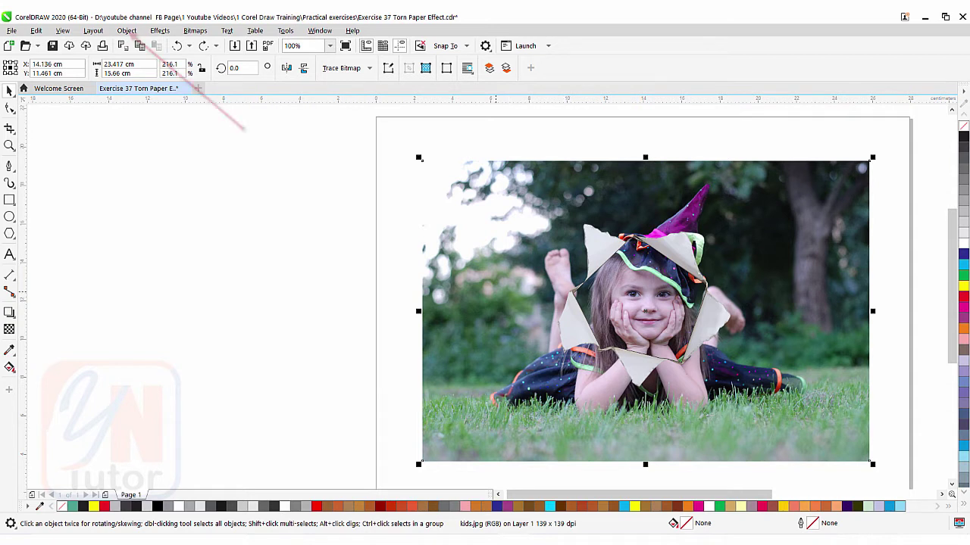
Step: PowerClip the duplicate photo inside the traced outline around the girl's face
{"action": "left_click", "coordinate": [127, 30]}
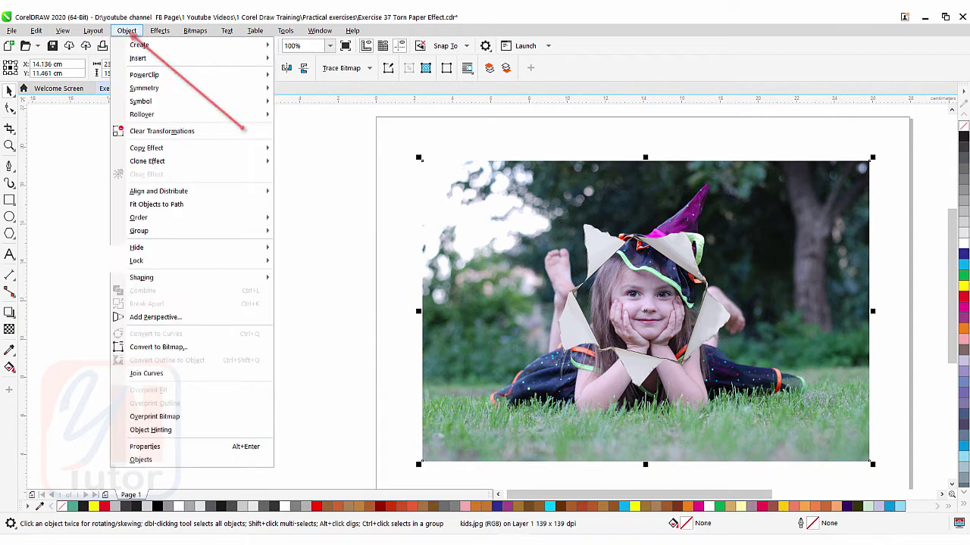
{"action": "mouse_move", "coordinate": [189, 74]}
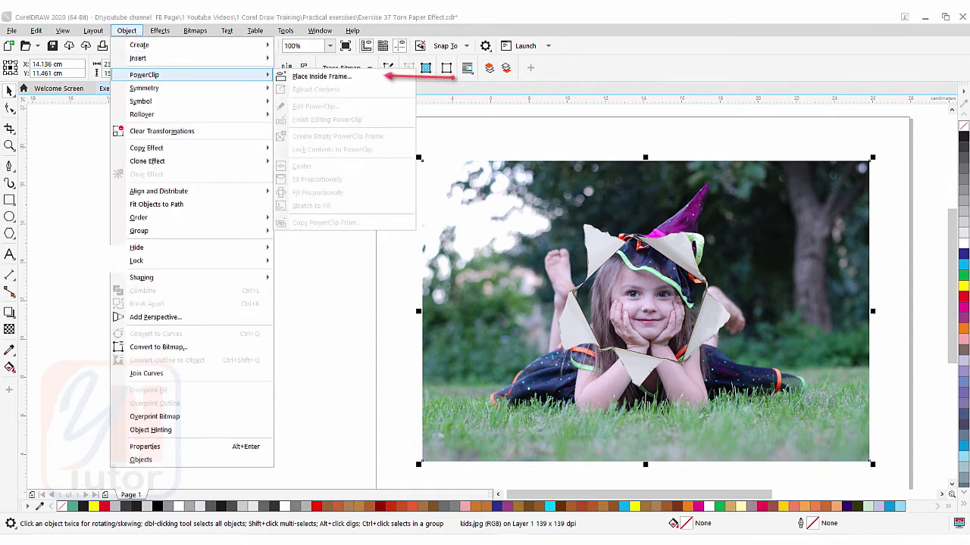
{"action": "left_click", "coordinate": [321, 76]}
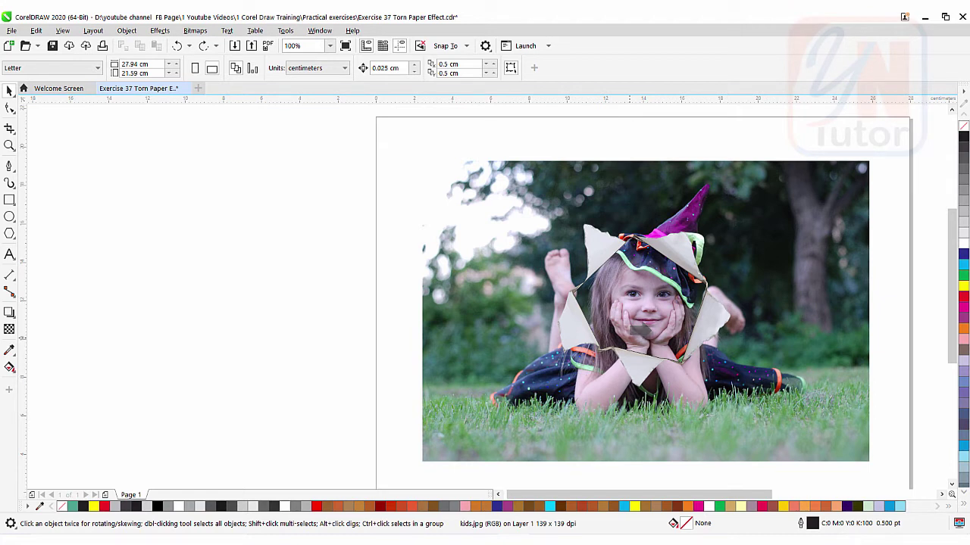
{"action": "left_click", "coordinate": [640, 331]}
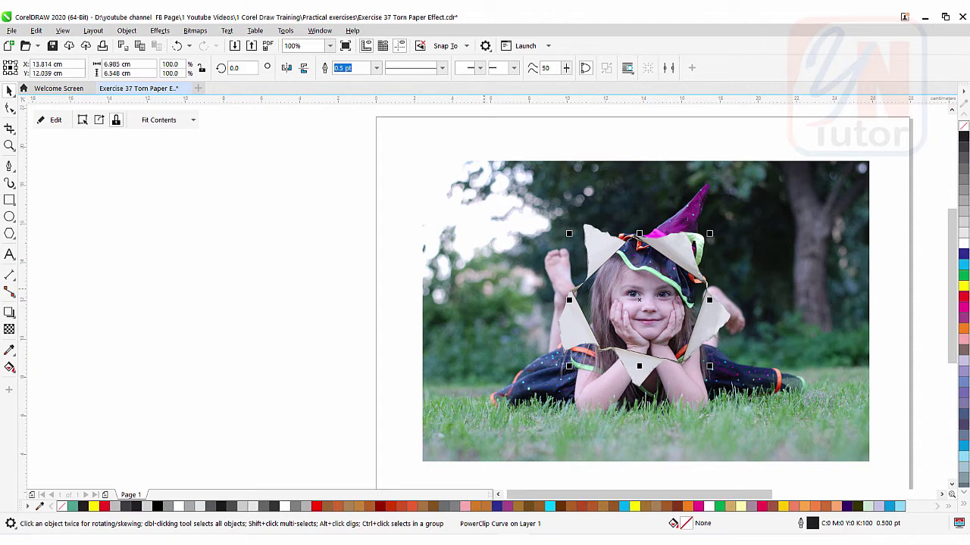
Step: Move the background photo down to check the clipped face in the torn paper, and undo the move
{"action": "left_click_drag", "start_coordinate": [492, 228], "coordinate": [455, 350]}
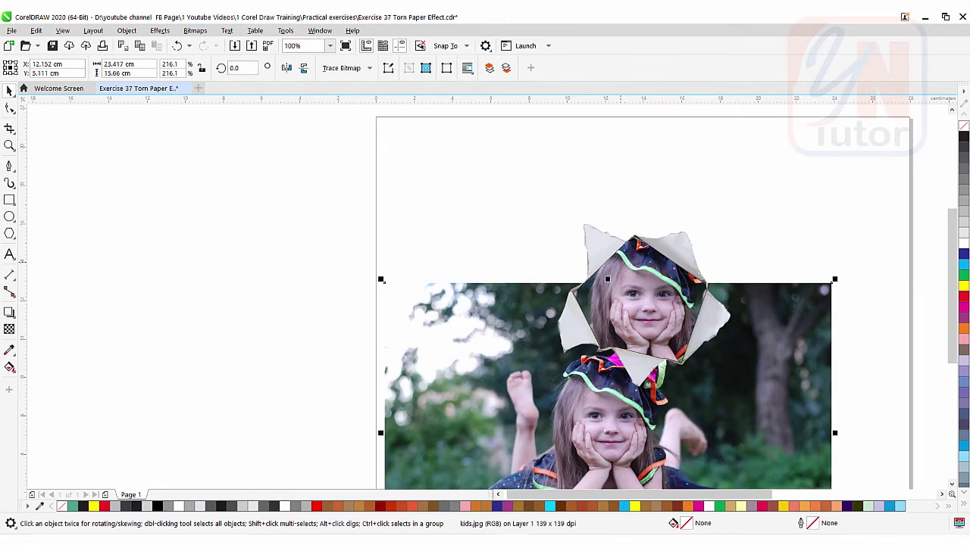
{"action": "key", "text": "ctrl+z"}
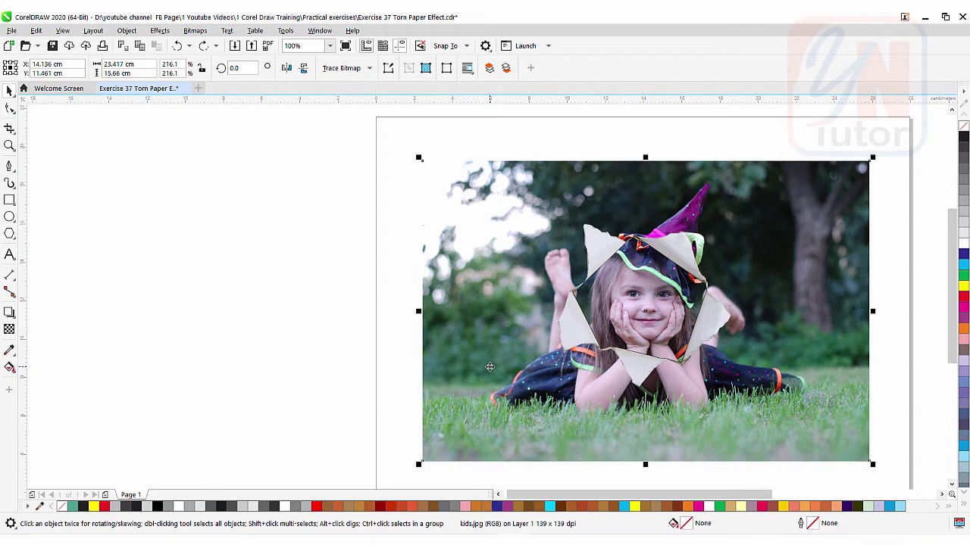
{"action": "key", "text": "Escape"}
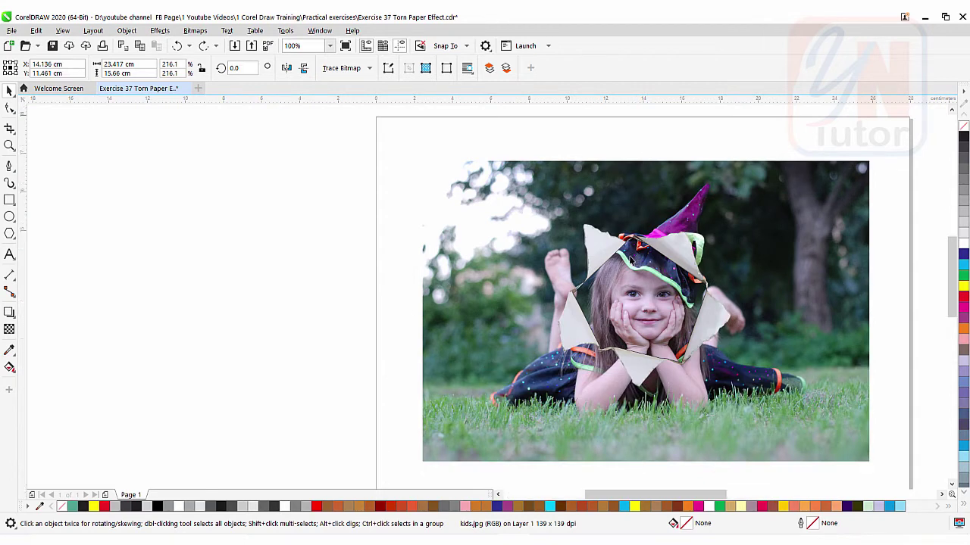
Step: Remove the outline colour from the PowerClip shape holding the girl's face
{"action": "scroll", "coordinate": [630, 260], "scroll_direction": "up", "scroll_amount": 1}
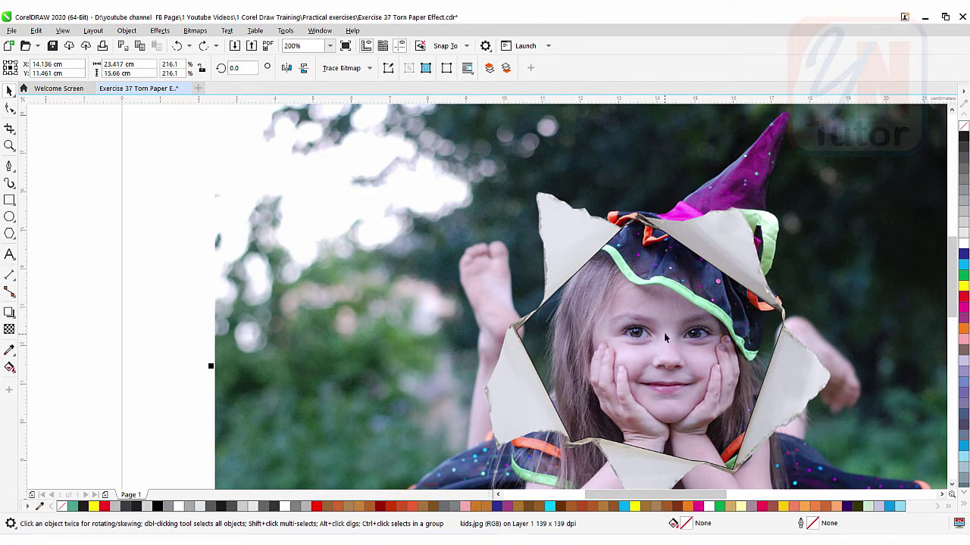
{"action": "left_click", "coordinate": [654, 315]}
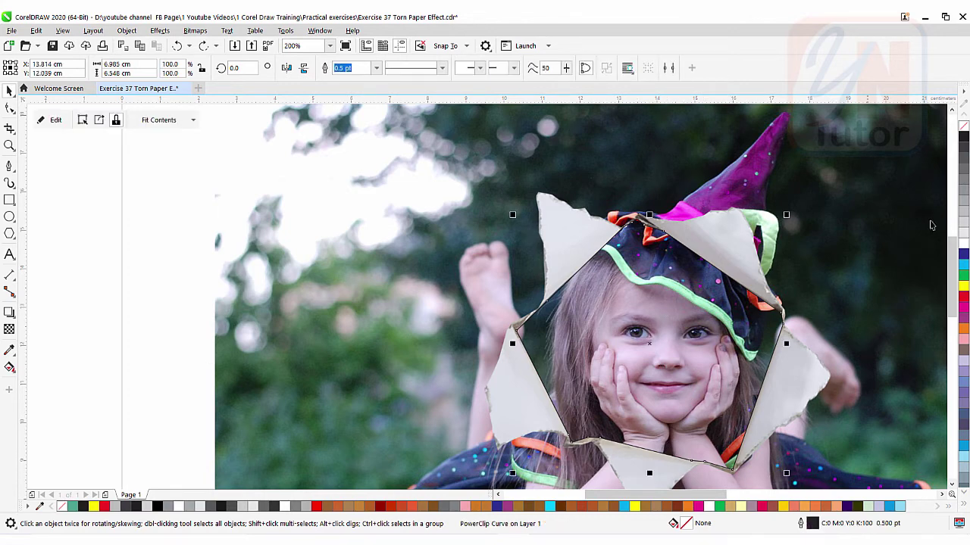
{"action": "right_click", "coordinate": [963, 131]}
{"action": "scroll", "coordinate": [685, 210], "scroll_direction": "down", "scroll_amount": 2}
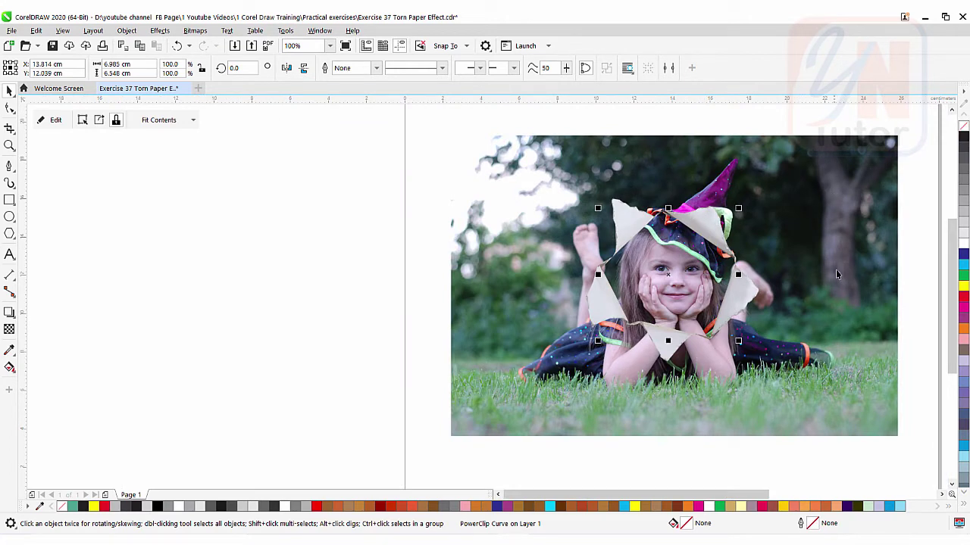
Step: Apply the Sketch Pad art stroke to the background photo with the Color pencil type, style 29, pressure 69 and outline 48
{"action": "scroll", "coordinate": [706, 310], "scroll_direction": "right", "scroll_amount": 2}
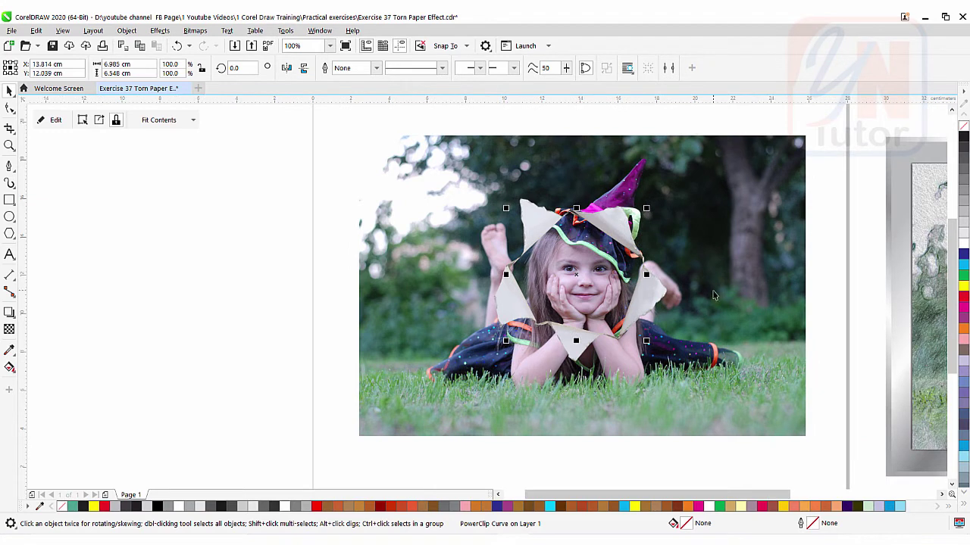
{"action": "left_click", "coordinate": [728, 219]}
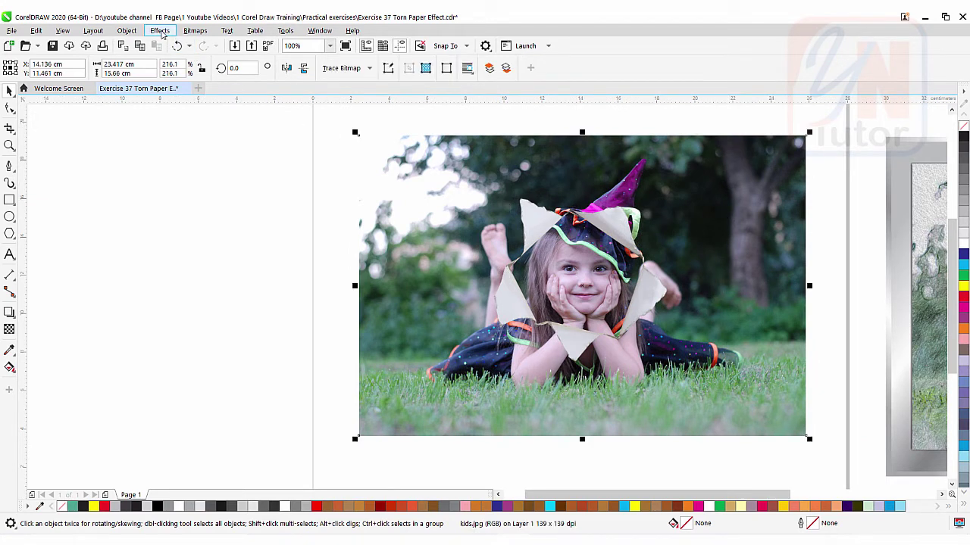
{"action": "left_click", "coordinate": [160, 31]}
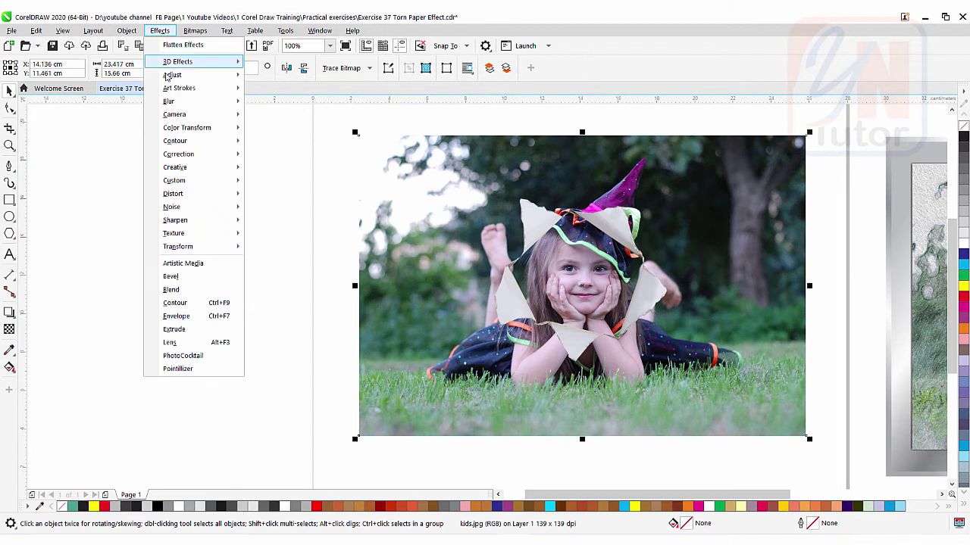
{"action": "mouse_move", "coordinate": [179, 90]}
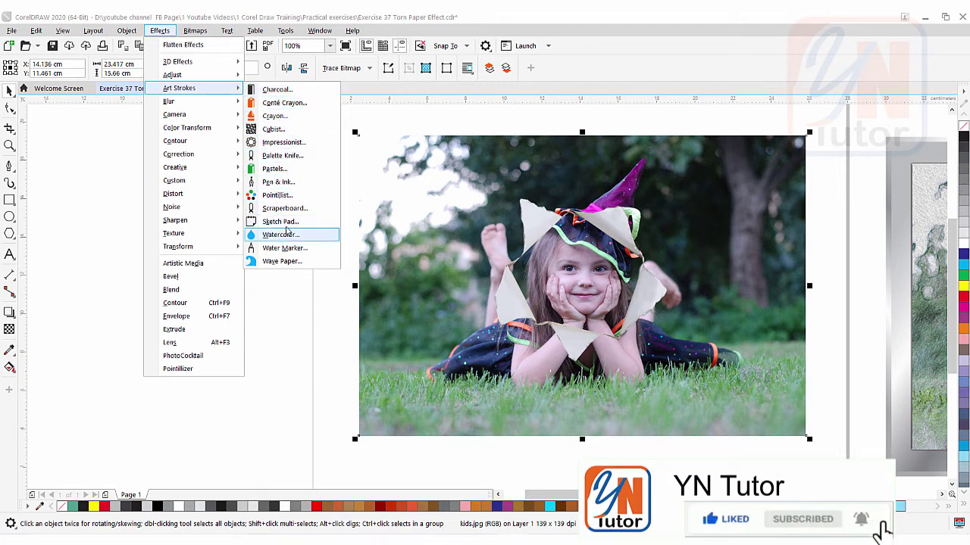
{"action": "left_click", "coordinate": [288, 222]}
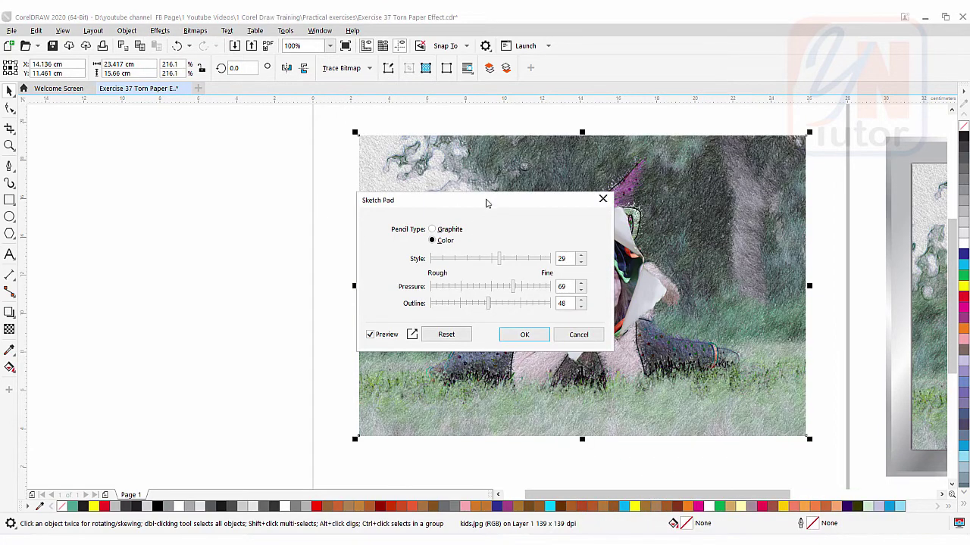
{"action": "mouse_move", "coordinate": [486, 203]}
{"action": "left_mouse_down"}
{"action": "mouse_move", "coordinate": [332, 202]}
{"action": "mouse_move", "coordinate": [238, 186]}
{"action": "left_mouse_up"}
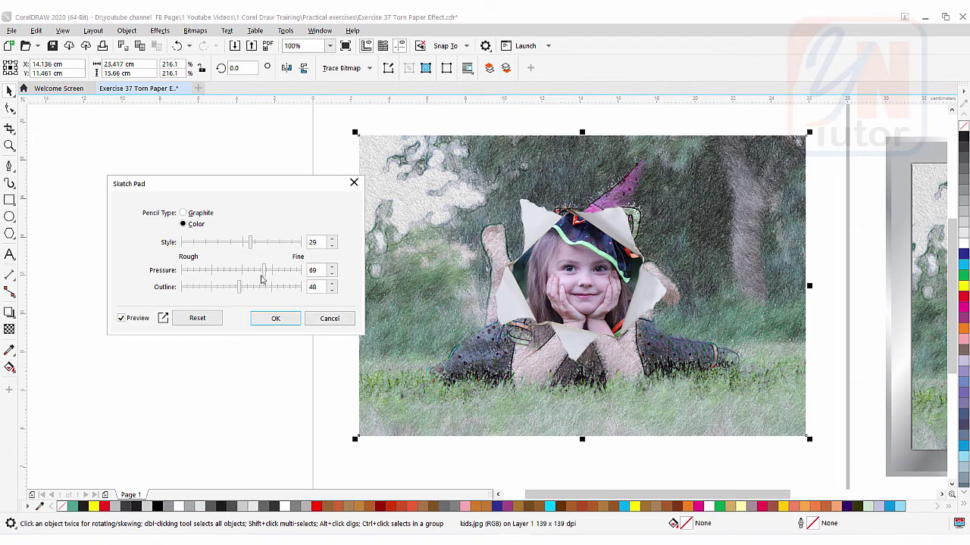
{"action": "left_click", "coordinate": [271, 319]}
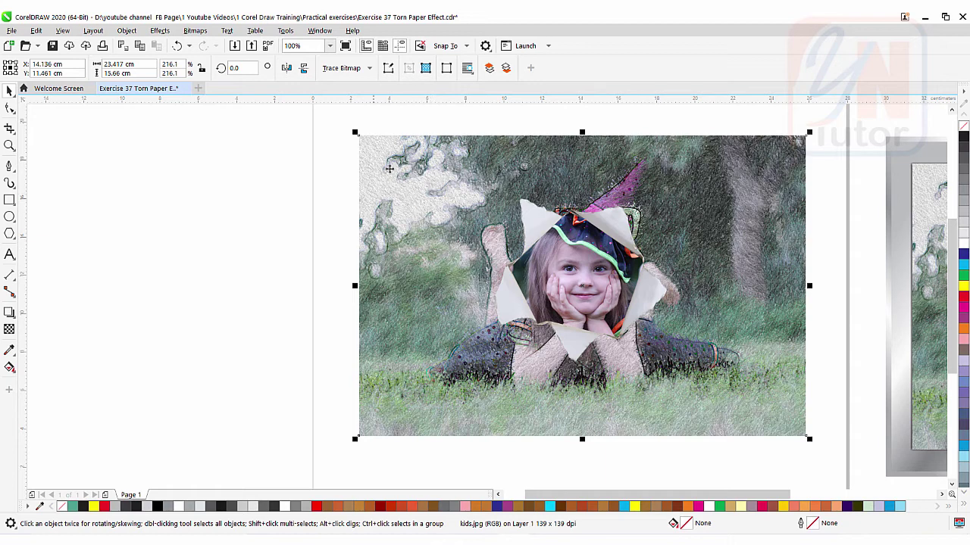
Step: Draw a rectangle about 25.6 by 18 cm around the sketch-effect photo, leaving a margin on every side
{"action": "scroll", "coordinate": [398, 284], "scroll_direction": "down", "scroll_amount": 2}
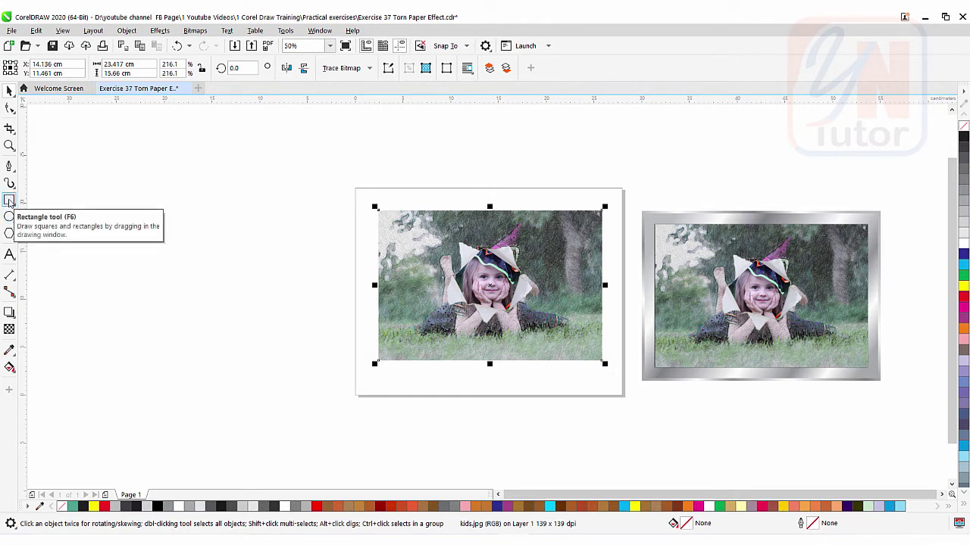
{"action": "left_click", "coordinate": [10, 201]}
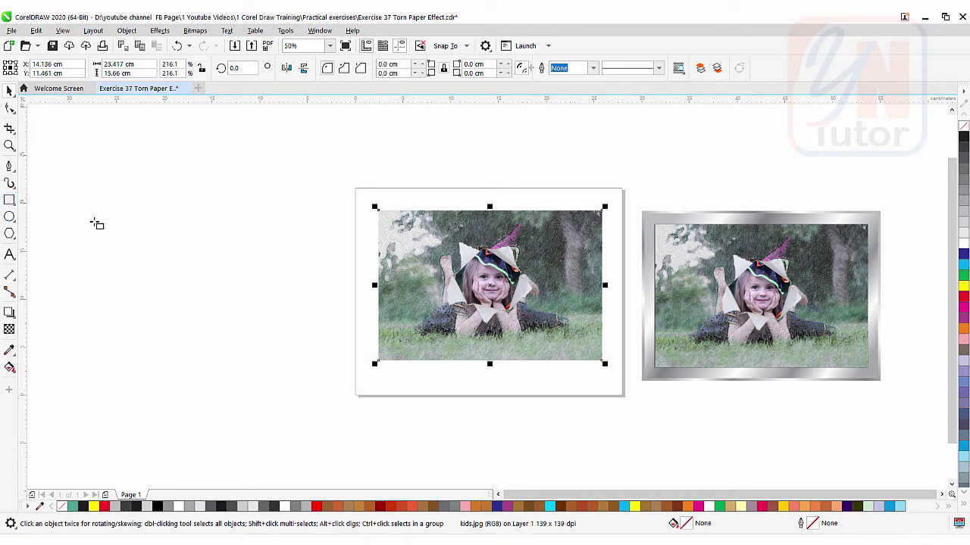
{"action": "scroll", "coordinate": [480, 248], "scroll_direction": "up", "scroll_amount": 2}
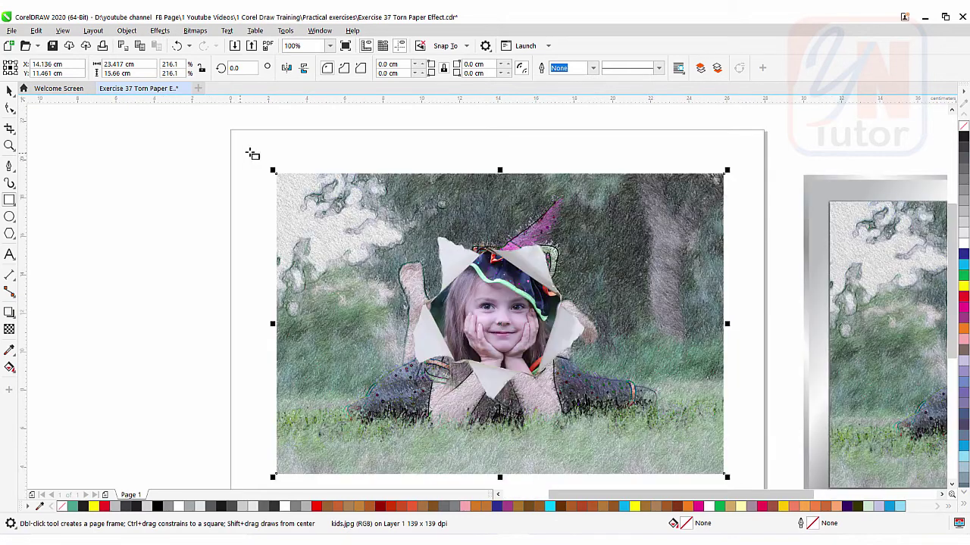
{"action": "left_click_drag", "start_coordinate": [250, 151], "coordinate": [746, 477]}
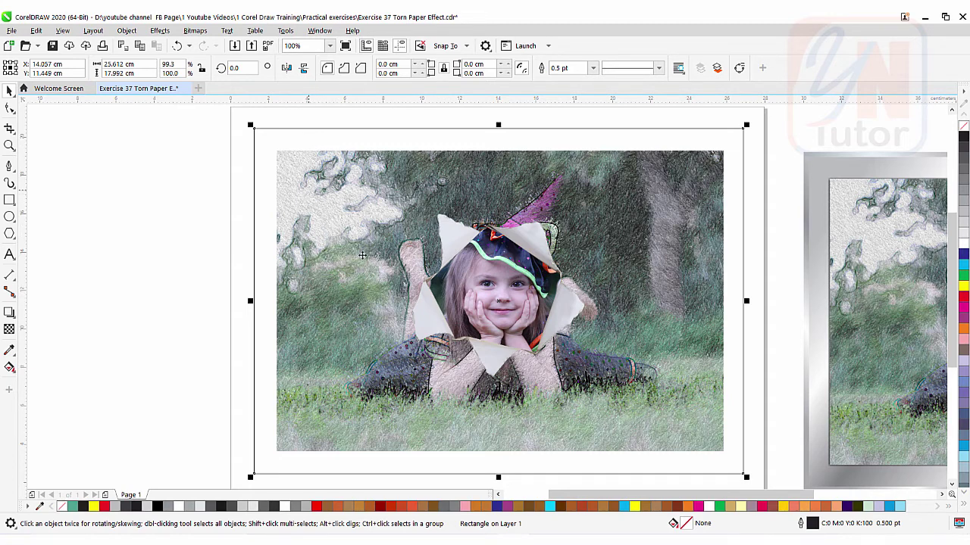
Step: Give the rectangle a diagonal linear fountain fill running from upper left to lower right, with 40% black as its start colour
{"action": "left_click", "coordinate": [9, 367]}
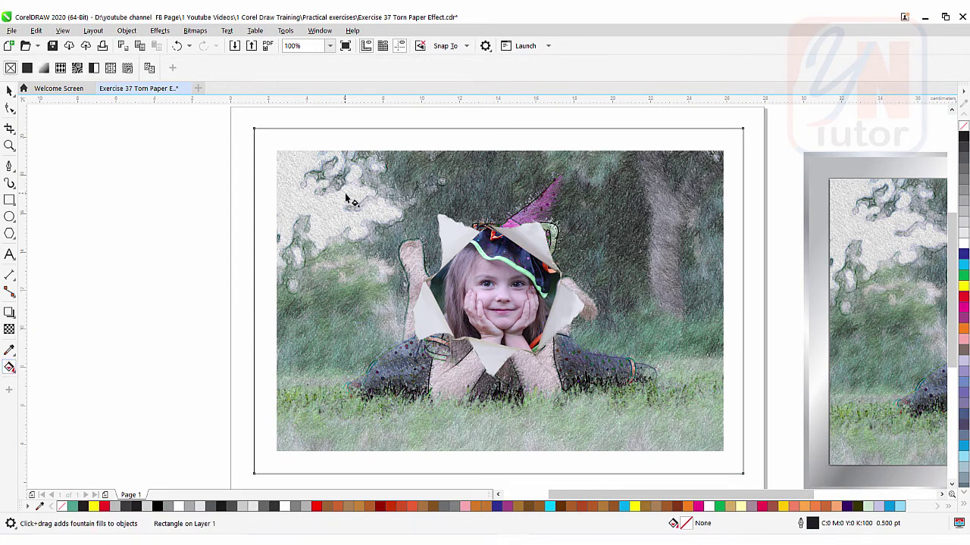
{"action": "mouse_move", "coordinate": [346, 190]}
{"action": "left_mouse_down"}
{"action": "mouse_move", "coordinate": [485, 311]}
{"action": "mouse_move", "coordinate": [666, 412]}
{"action": "left_mouse_up"}
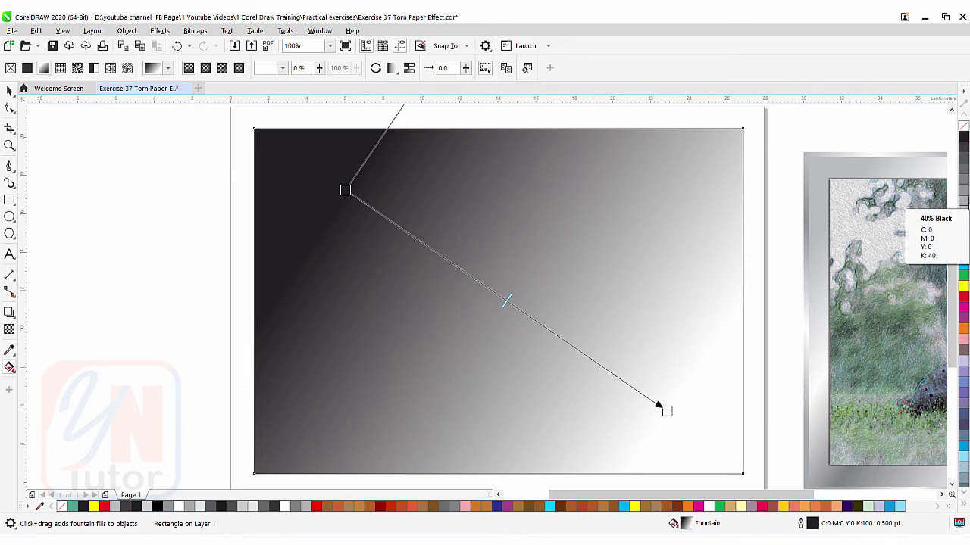
{"action": "left_click_drag", "start_coordinate": [965, 200], "coordinate": [310, 168]}
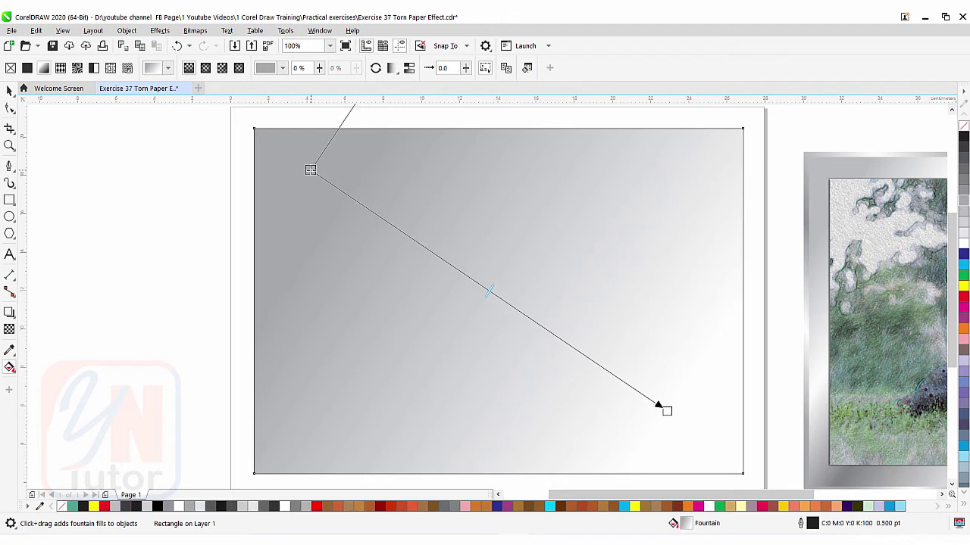
{"action": "key", "text": "Escape"}
{"action": "left_click", "coordinate": [310, 170]}
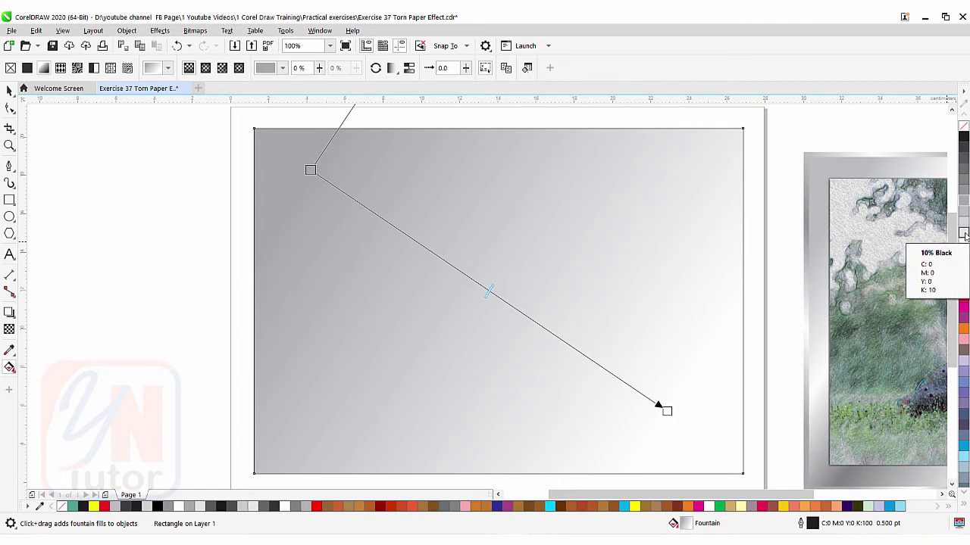
Step: Add five colour nodes along the fountain fill, alternating 10% black and 50% black, and set the end node to 40% black
{"action": "left_click_drag", "start_coordinate": [964, 236], "coordinate": [367, 209]}
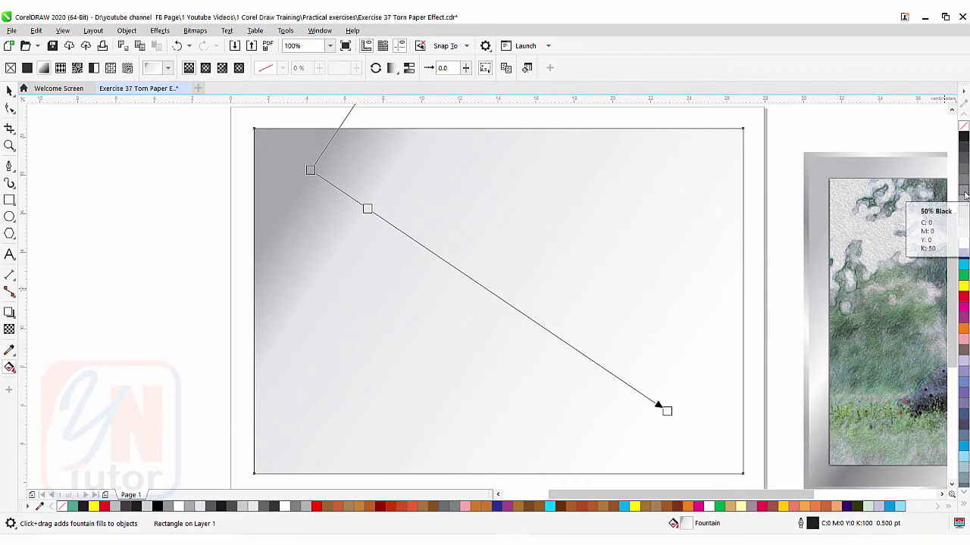
{"action": "left_click_drag", "start_coordinate": [963, 190], "coordinate": [425, 248]}
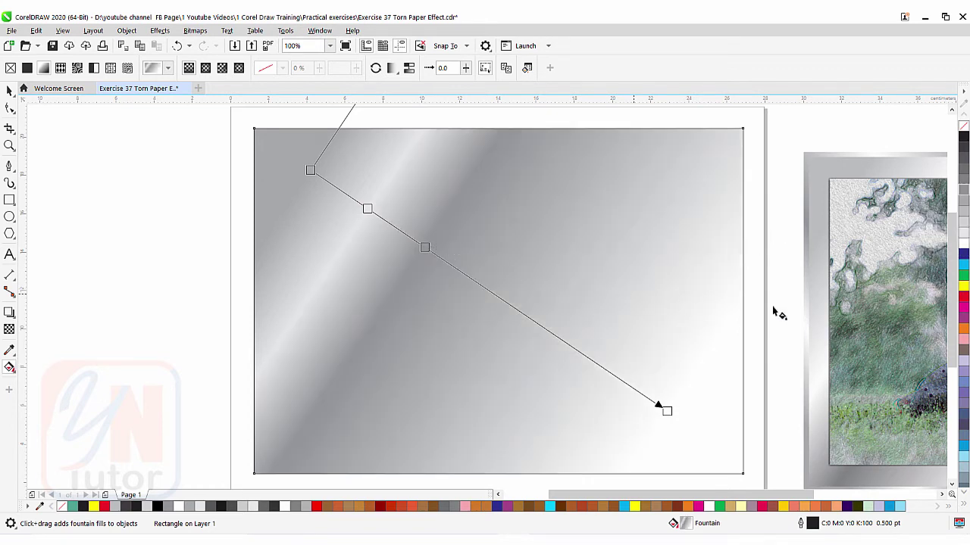
{"action": "left_click_drag", "start_coordinate": [963, 234], "coordinate": [489, 291]}
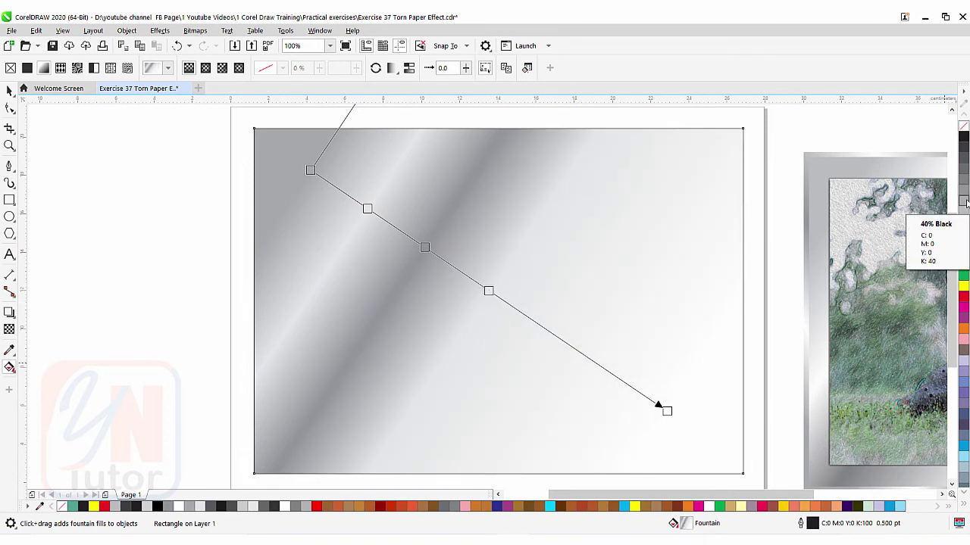
{"action": "left_click_drag", "start_coordinate": [963, 199], "coordinate": [549, 333]}
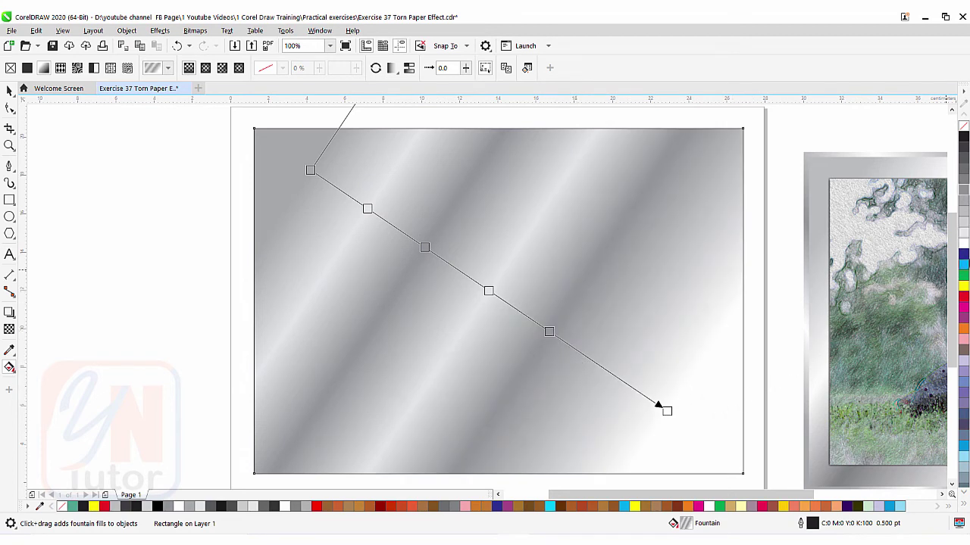
{"action": "left_click_drag", "start_coordinate": [964, 227], "coordinate": [606, 371]}
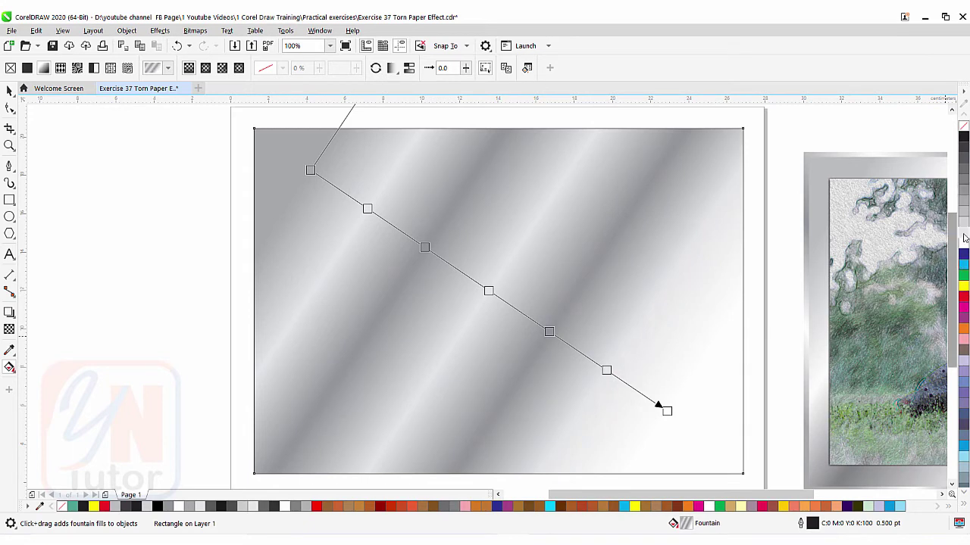
{"action": "left_click_drag", "start_coordinate": [965, 201], "coordinate": [667, 413]}
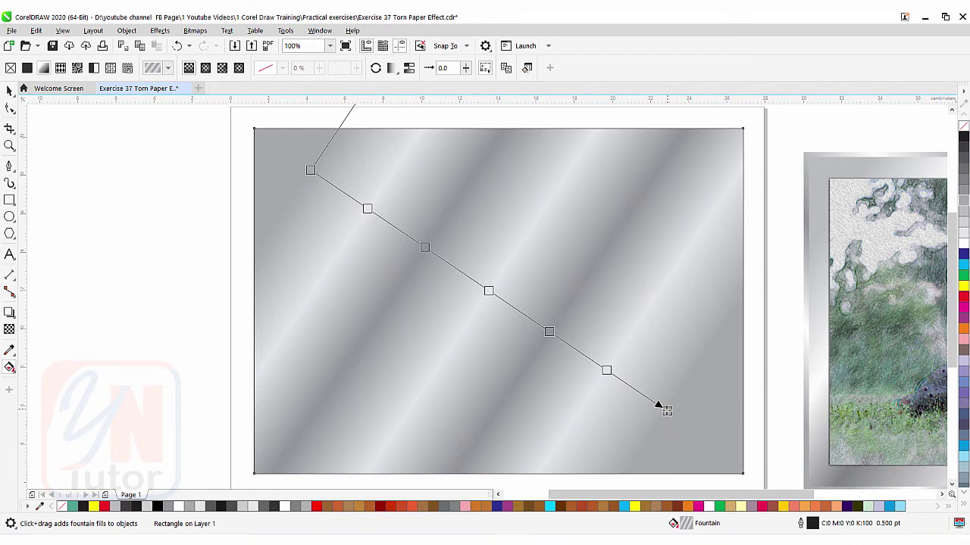
Step: Extend both ends of the fountain fill to the rectangle's upper-left and lower-right corners
{"action": "left_click_drag", "start_coordinate": [658, 406], "coordinate": [725, 460]}
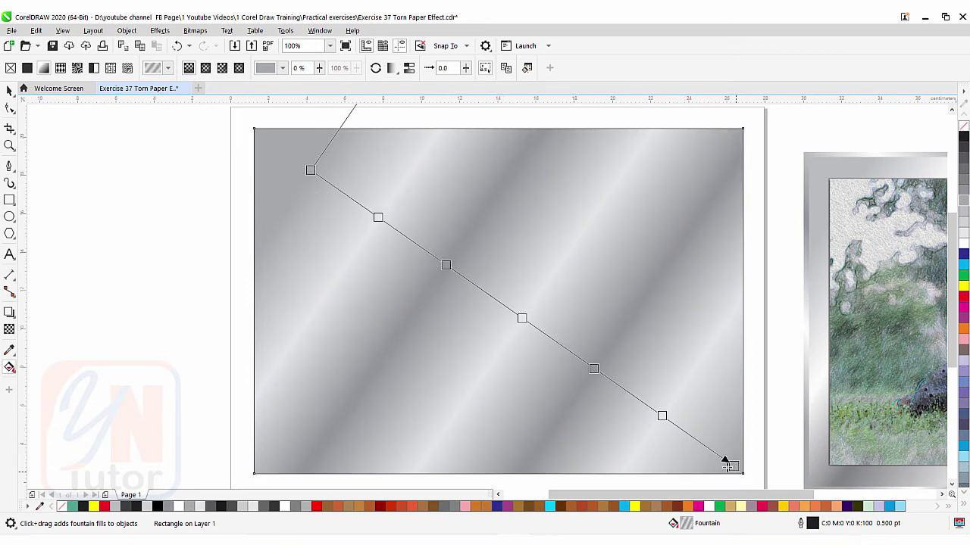
{"action": "left_click_drag", "start_coordinate": [311, 170], "coordinate": [267, 143]}
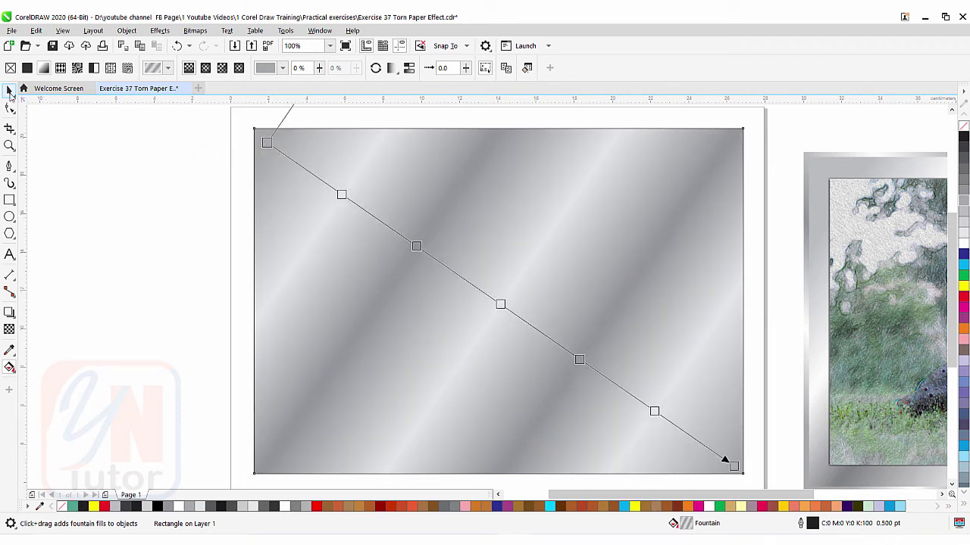
{"action": "left_click", "coordinate": [10, 90]}
Step: Send the gradient rectangle to the back of the page, behind the photo, and remove its outline
{"action": "scroll", "coordinate": [153, 229], "scroll_direction": "down", "scroll_amount": 2}
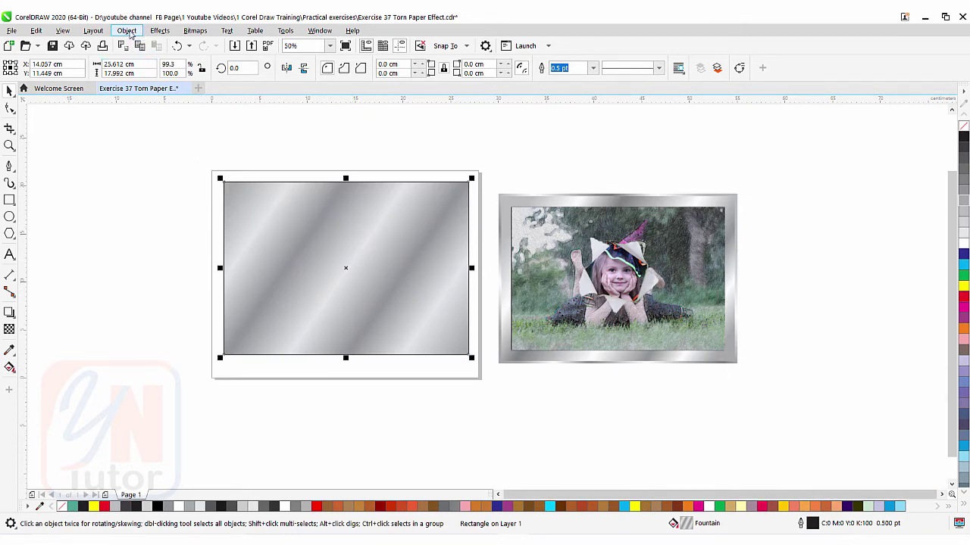
{"action": "left_click", "coordinate": [129, 31]}
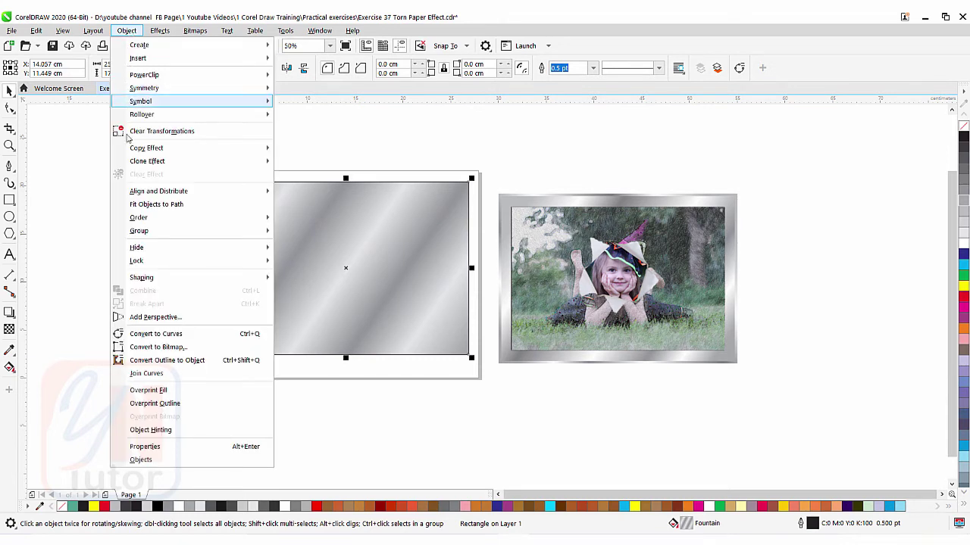
{"action": "mouse_move", "coordinate": [143, 224]}
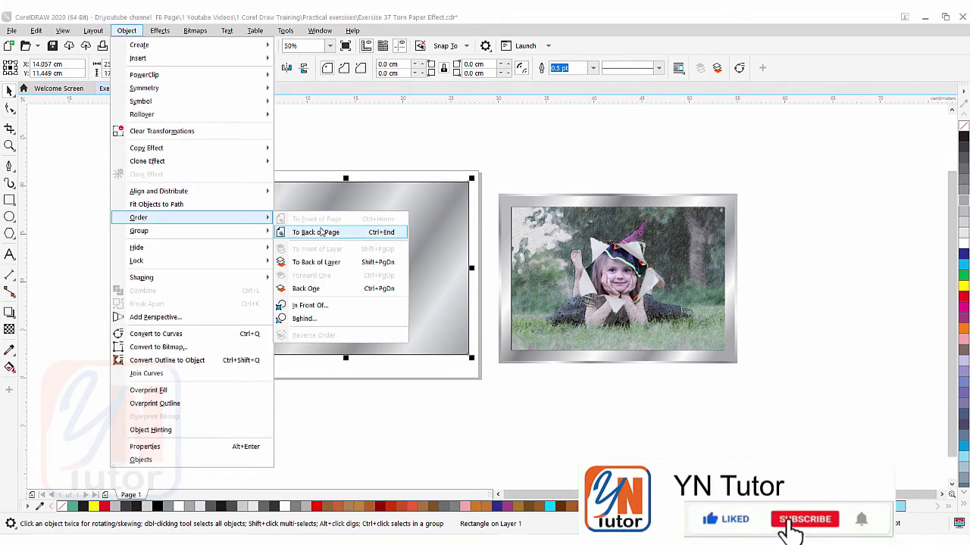
{"action": "left_click", "coordinate": [327, 235]}
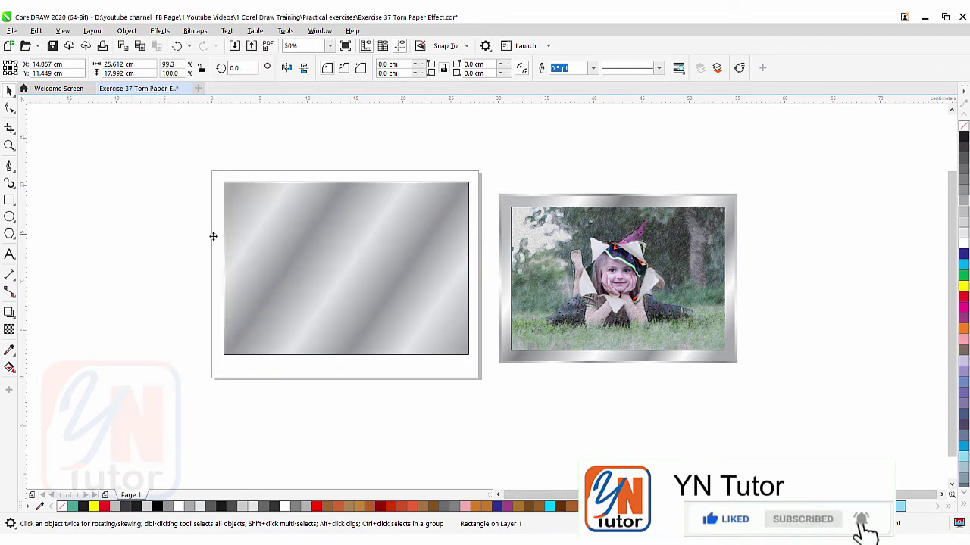
{"action": "scroll", "coordinate": [163, 258], "scroll_direction": "up", "scroll_amount": 1}
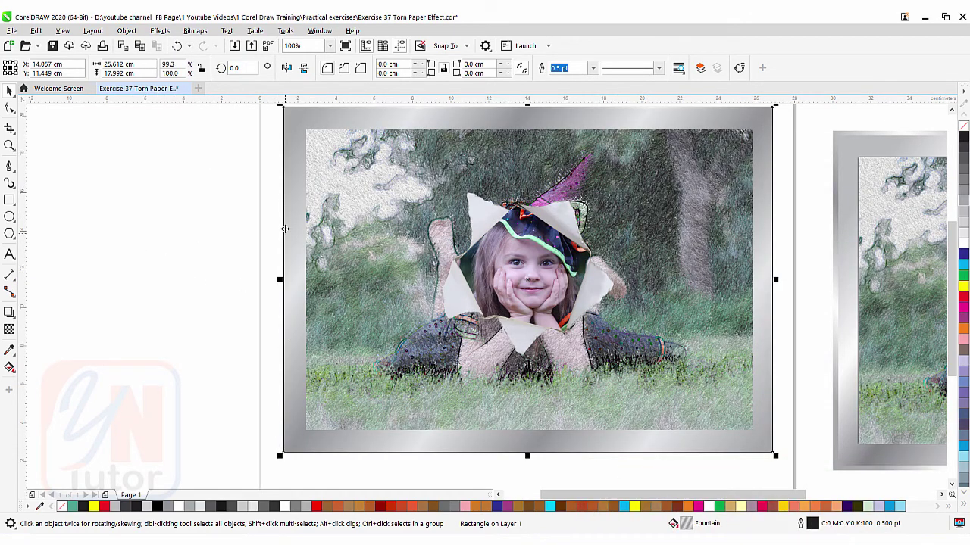
{"action": "right_click", "coordinate": [964, 127]}
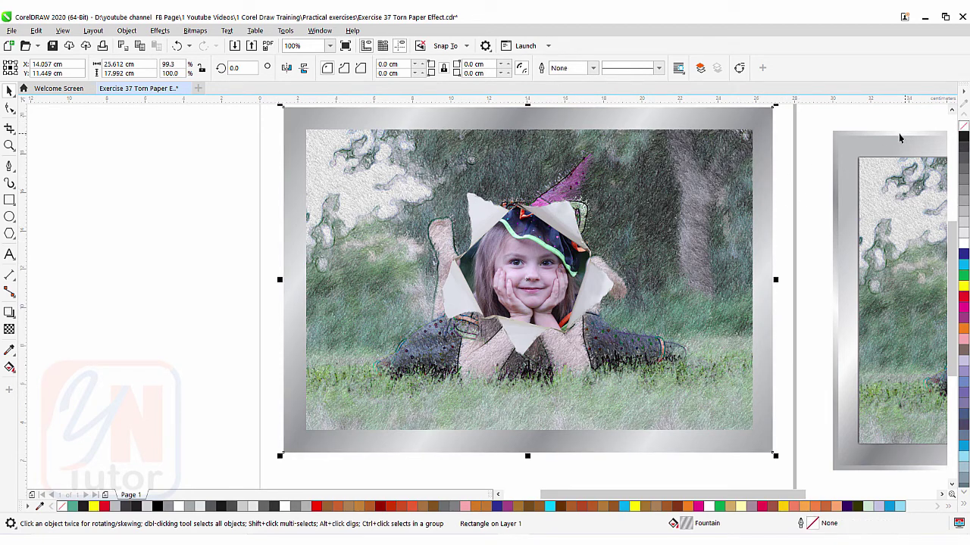
Step: Enlarge the frame rectangle from its centre to about 26.3 by 18.6 cm and mirror it horizontally
{"action": "left_click", "coordinate": [952, 110]}
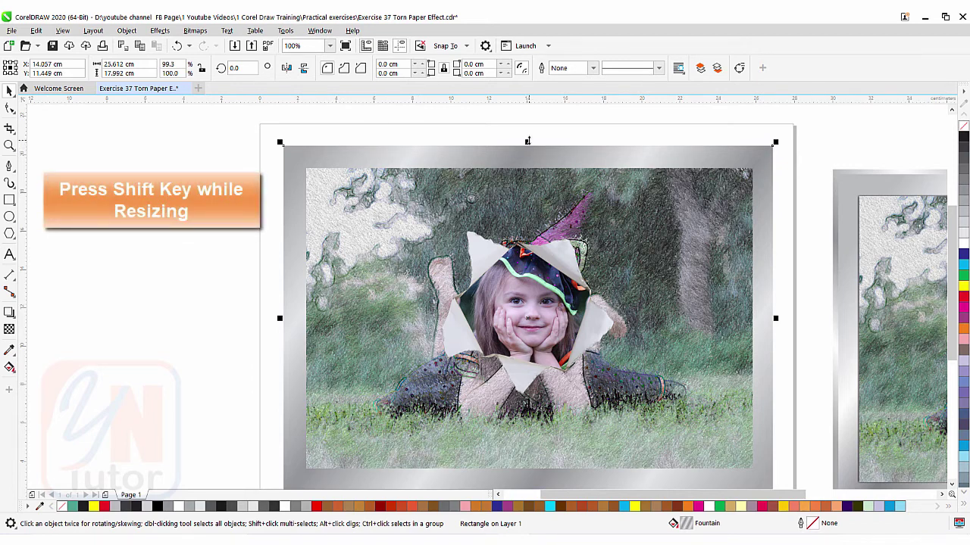
{"action": "left_click_drag", "start_coordinate": [527, 141], "coordinate": [549, 134]}
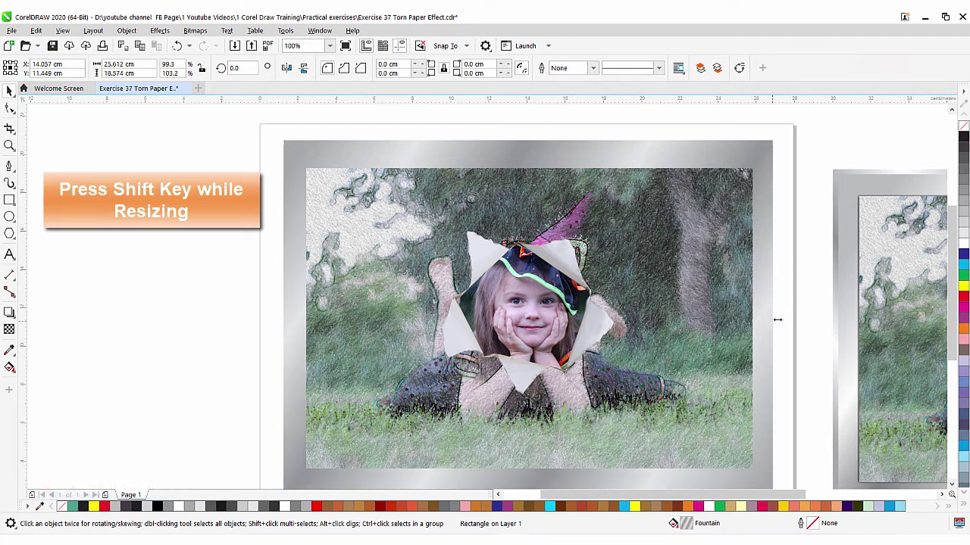
{"action": "left_click_drag", "start_coordinate": [775, 319], "coordinate": [783, 319]}
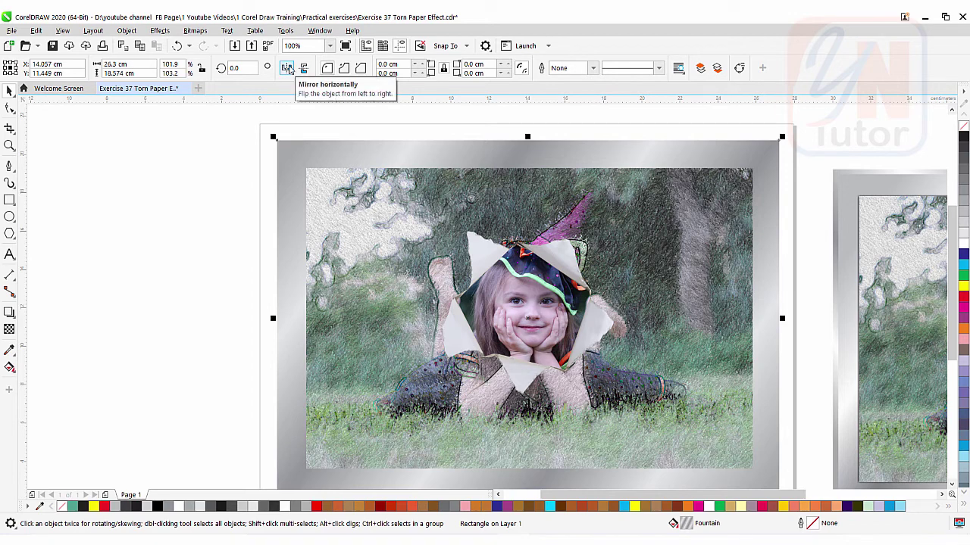
{"action": "left_click", "coordinate": [288, 68]}
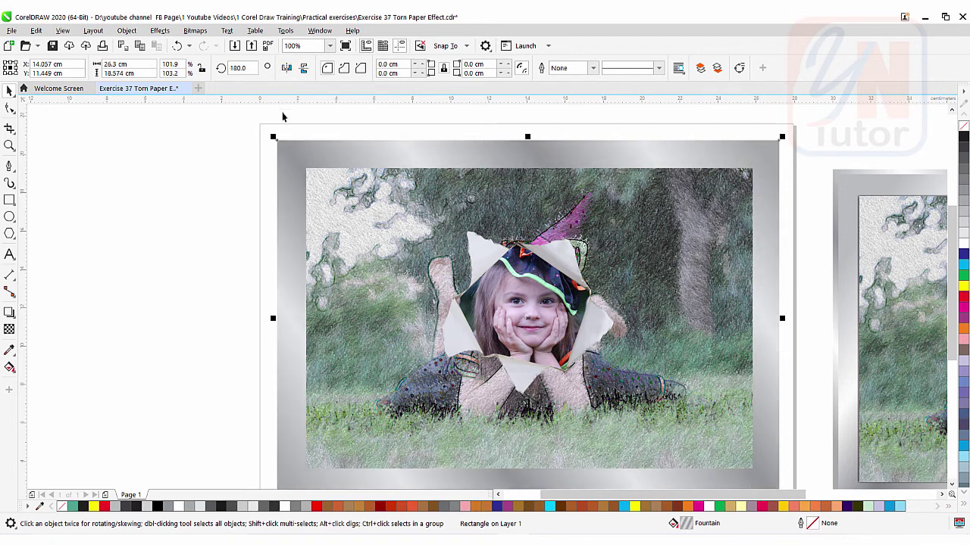
Step: Send the enlarged gradient frame rectangle to the back of the page
{"action": "left_click", "coordinate": [128, 32]}
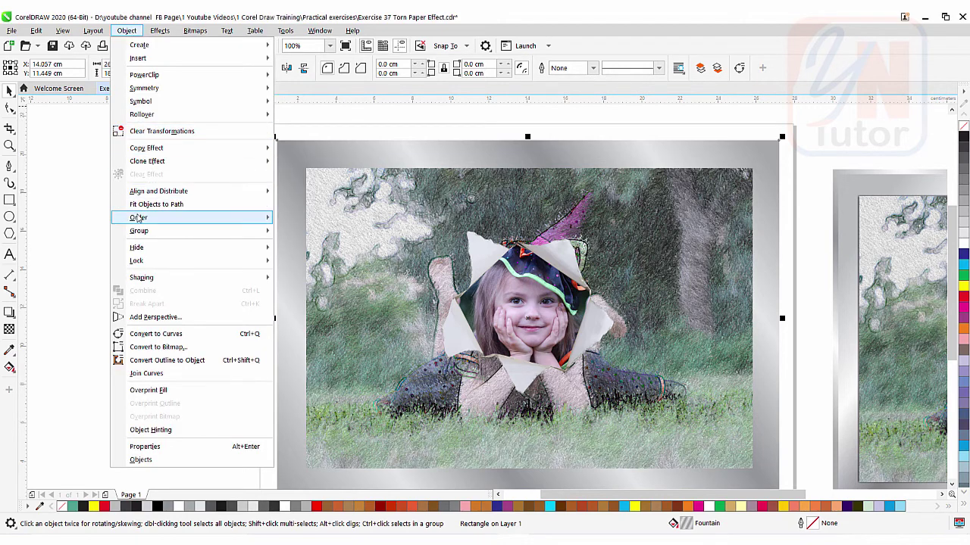
{"action": "mouse_move", "coordinate": [138, 219]}
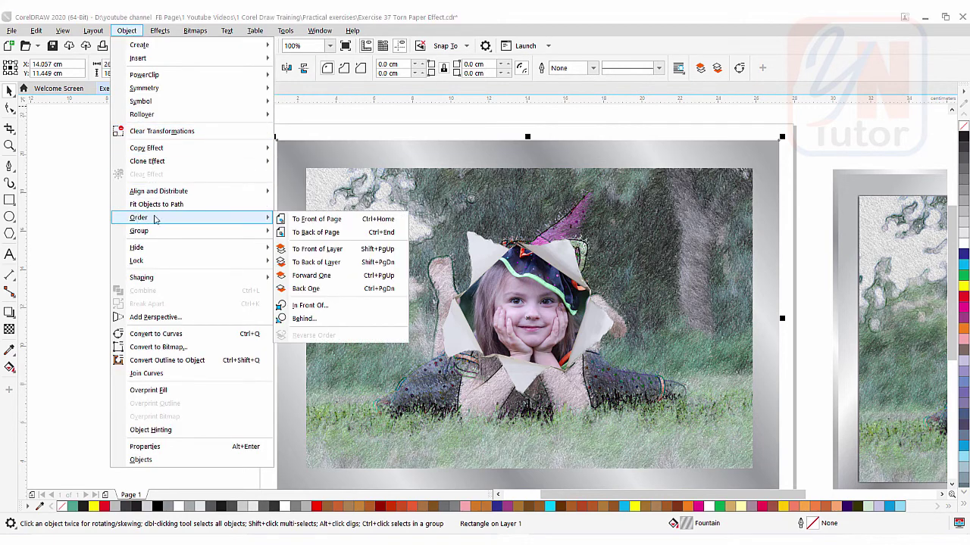
{"action": "left_click", "coordinate": [323, 232]}
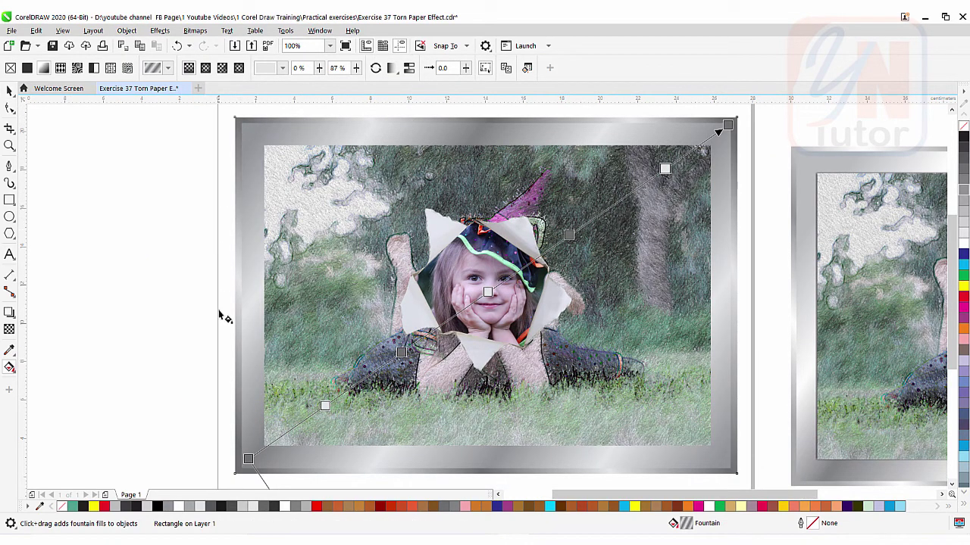
Step: Undo the last fountain fill adjustment on the outer frame rectangle and deselect it
{"action": "key", "text": "ctrl+z"}
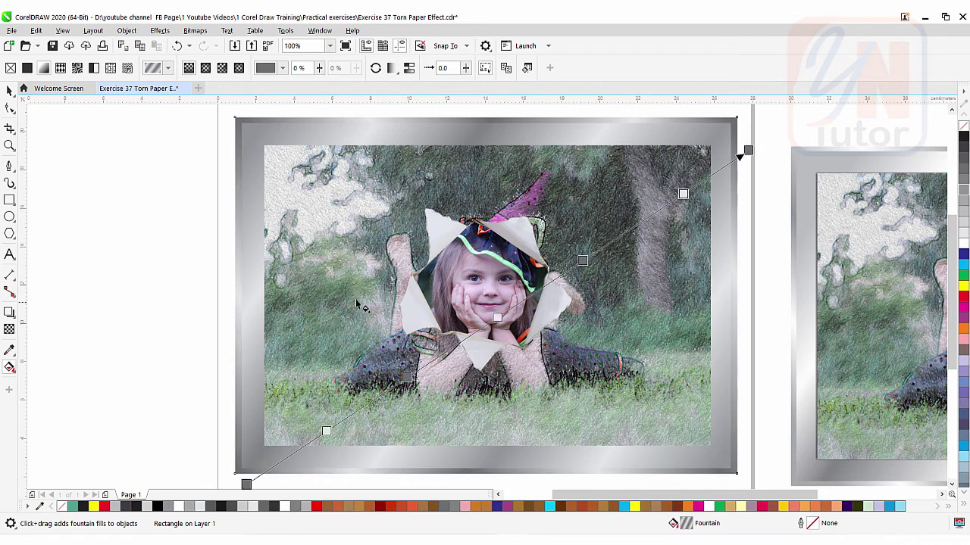
{"action": "left_click", "coordinate": [9, 91]}
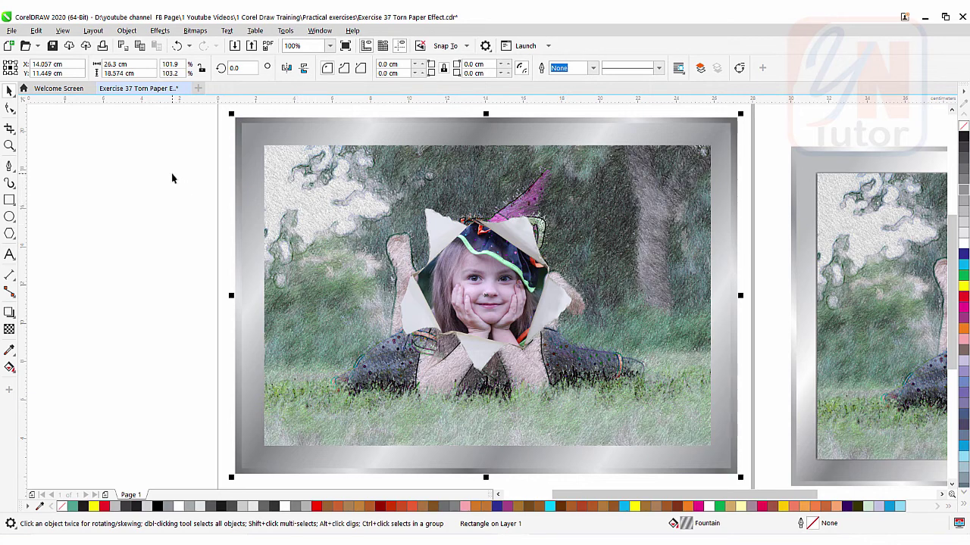
{"action": "key", "text": "Escape"}
Step: Try to apply the Medium Glow drop shadow preset to the sketch-effect photo
{"action": "left_click", "coordinate": [310, 201]}
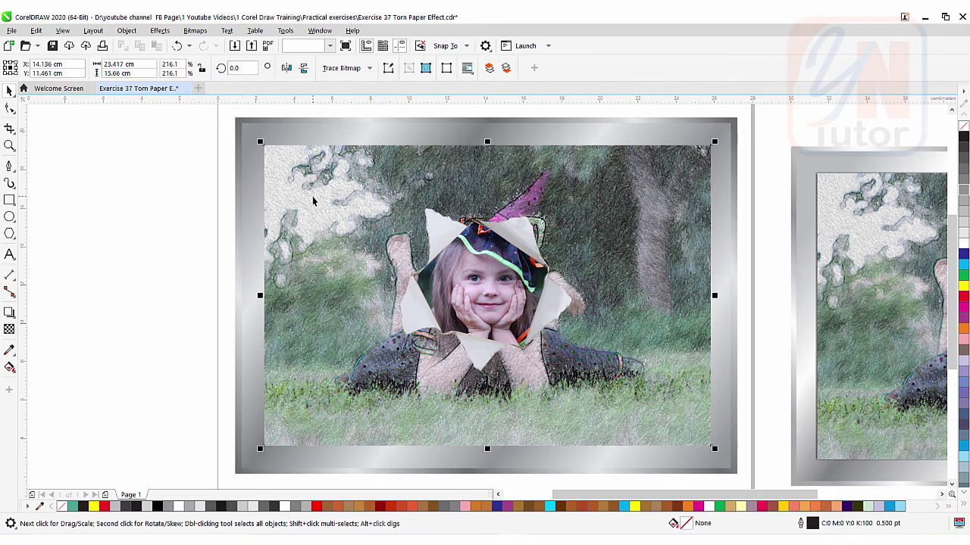
{"action": "left_click", "coordinate": [10, 312]}
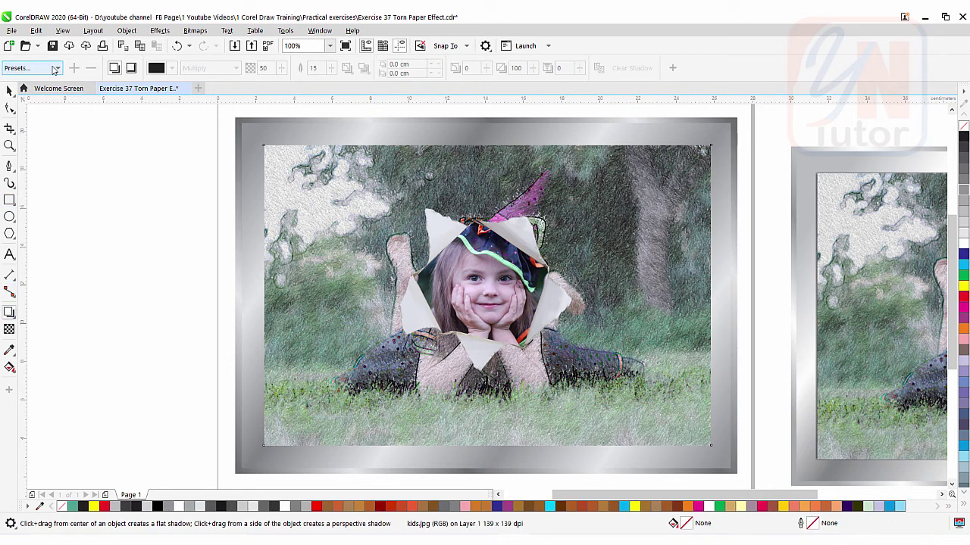
{"action": "left_click", "coordinate": [55, 68]}
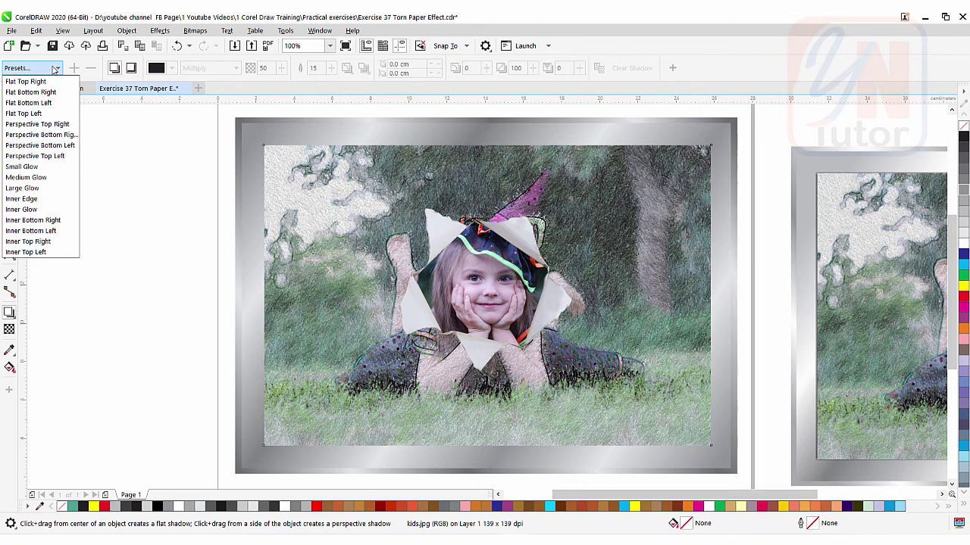
{"action": "left_click", "coordinate": [32, 179]}
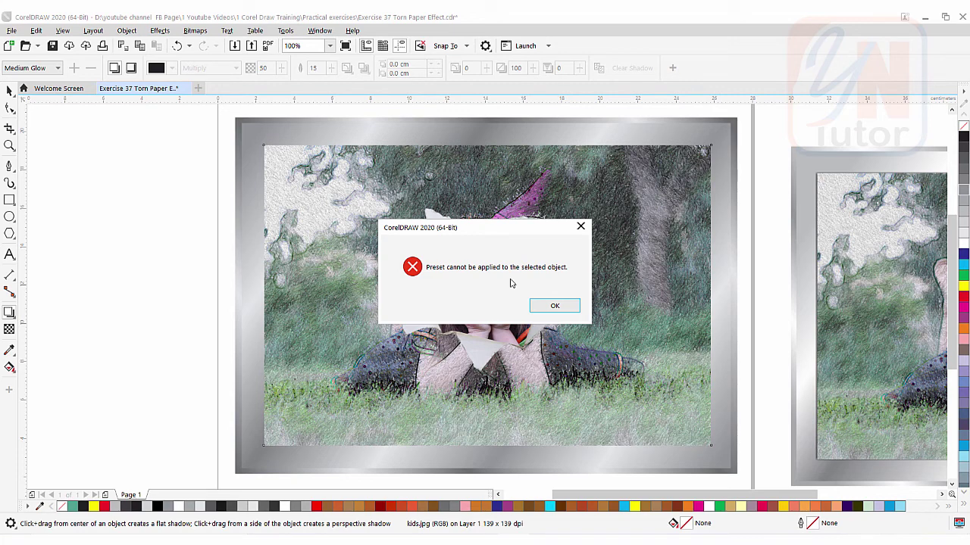
{"action": "left_click", "coordinate": [552, 307]}
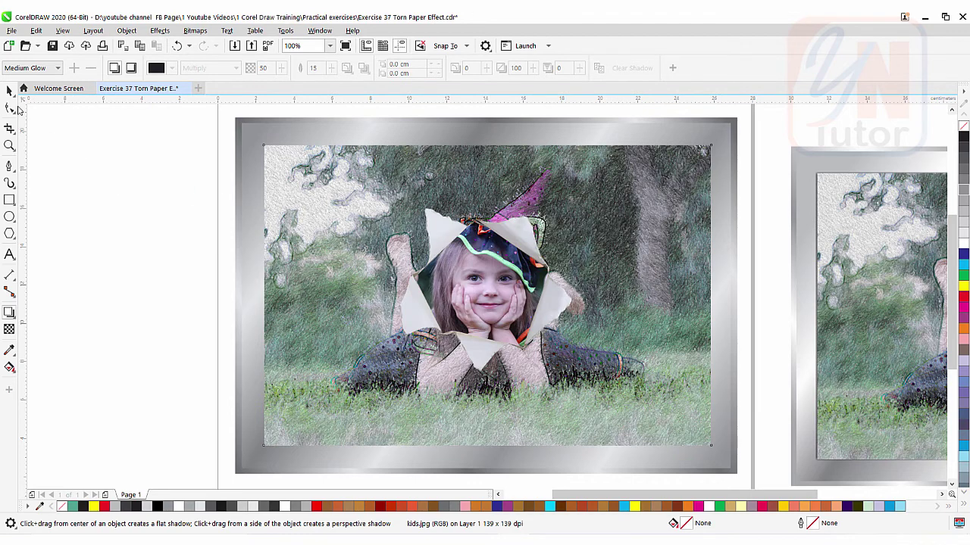
Step: Convert the sketch-effect photo to a 300 dpi RGB Color (24-bit) bitmap with anti-aliasing and a transparent background
{"action": "left_click", "coordinate": [9, 91]}
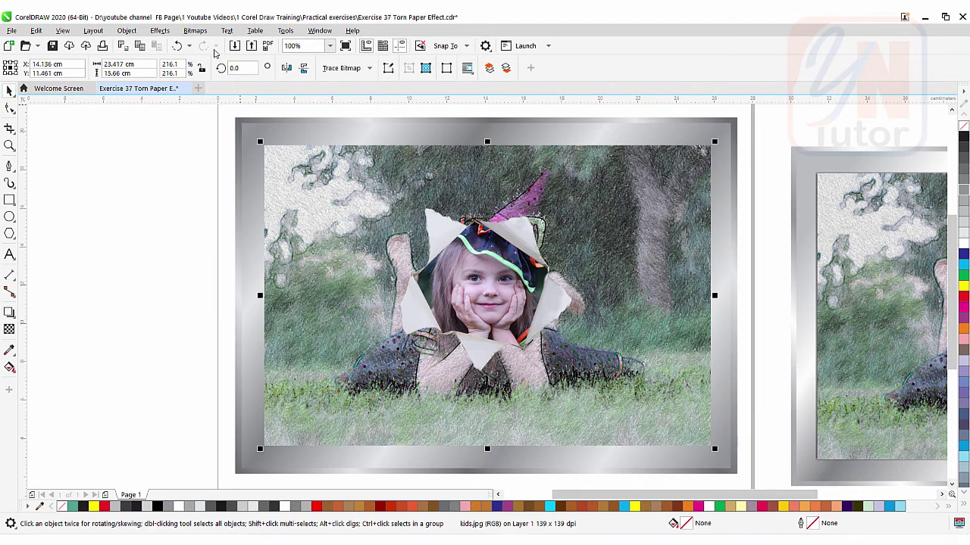
{"action": "left_click", "coordinate": [195, 31]}
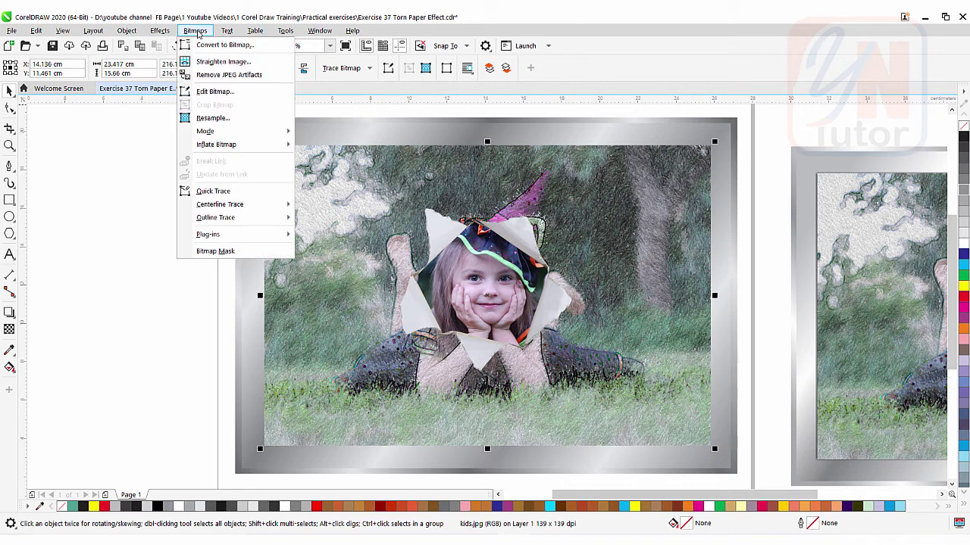
{"action": "left_click", "coordinate": [223, 47]}
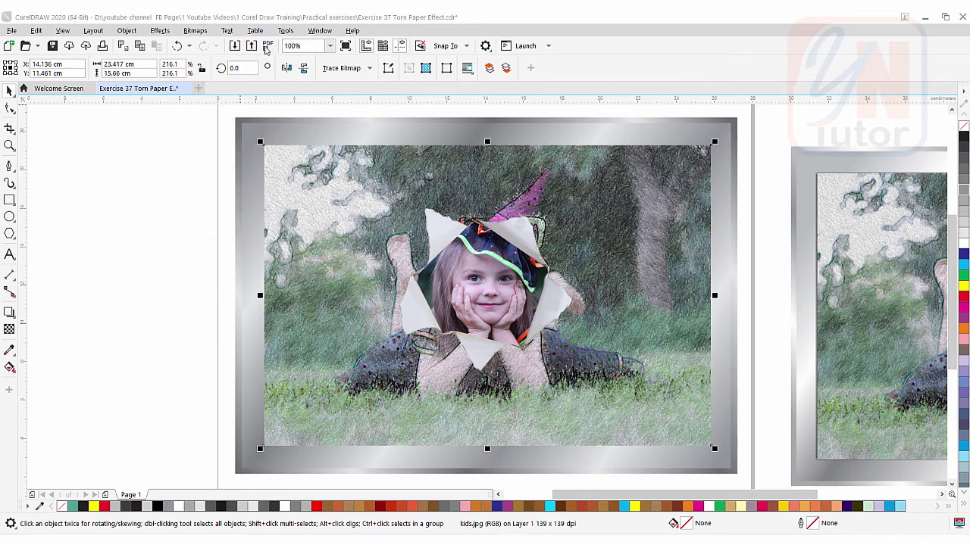
{"action": "left_click_drag", "start_coordinate": [476, 206], "coordinate": [717, 177]}
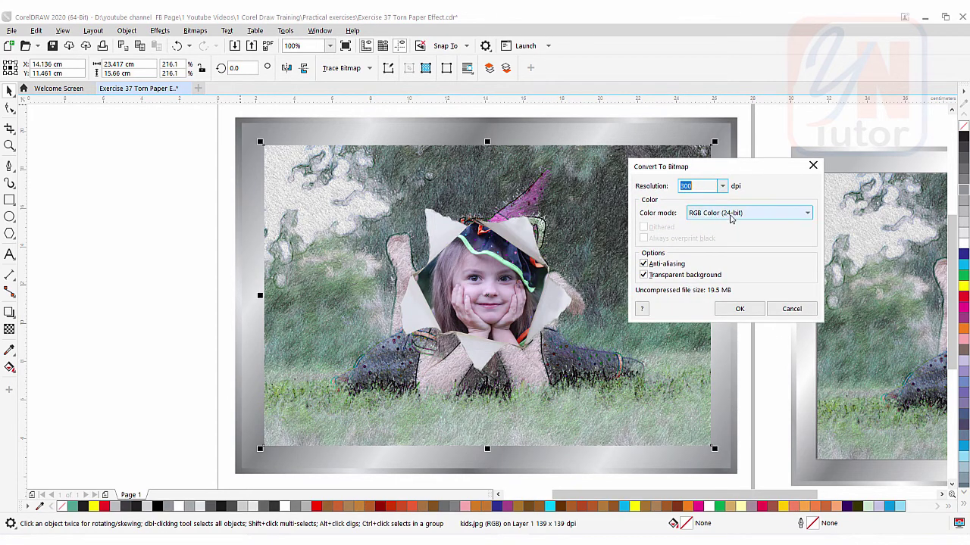
{"action": "left_click", "coordinate": [773, 216]}
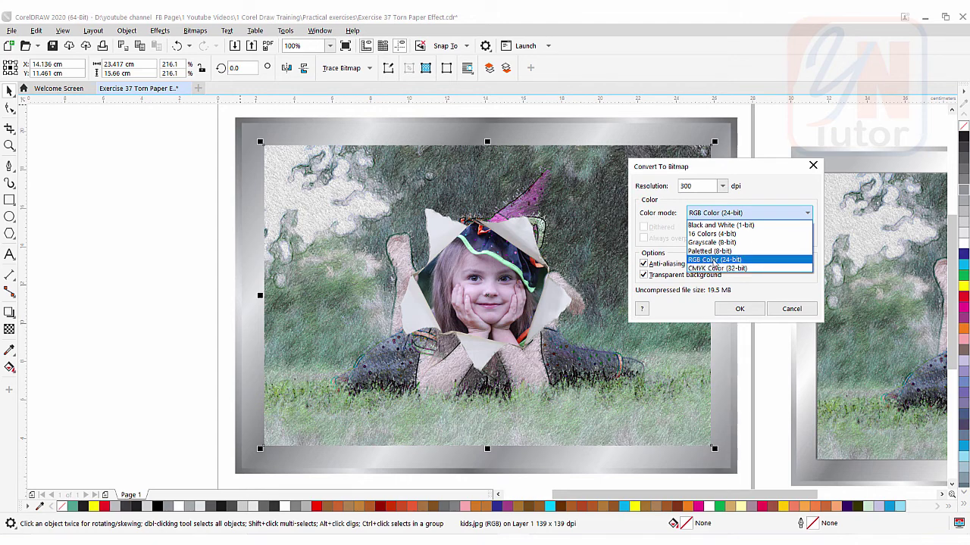
{"action": "left_click", "coordinate": [714, 262]}
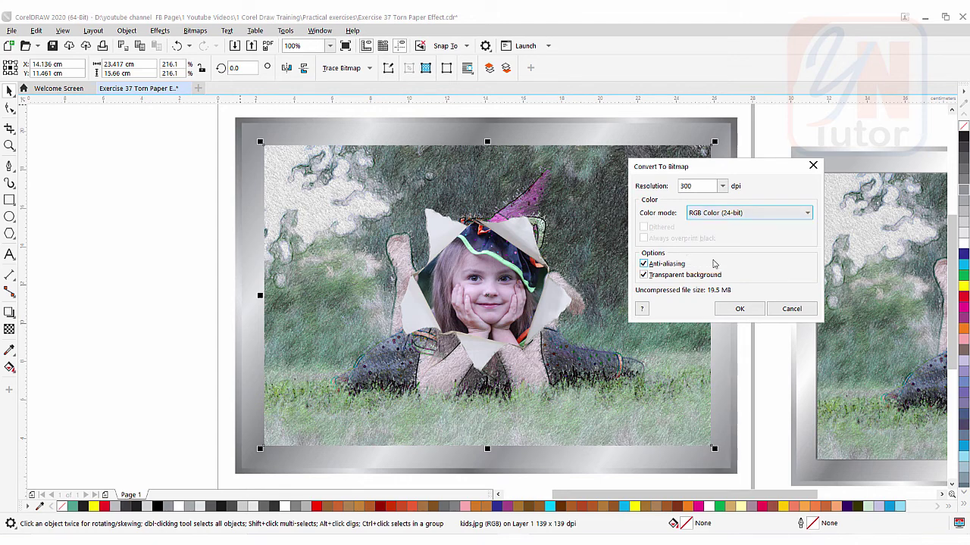
{"action": "left_click", "coordinate": [736, 311]}
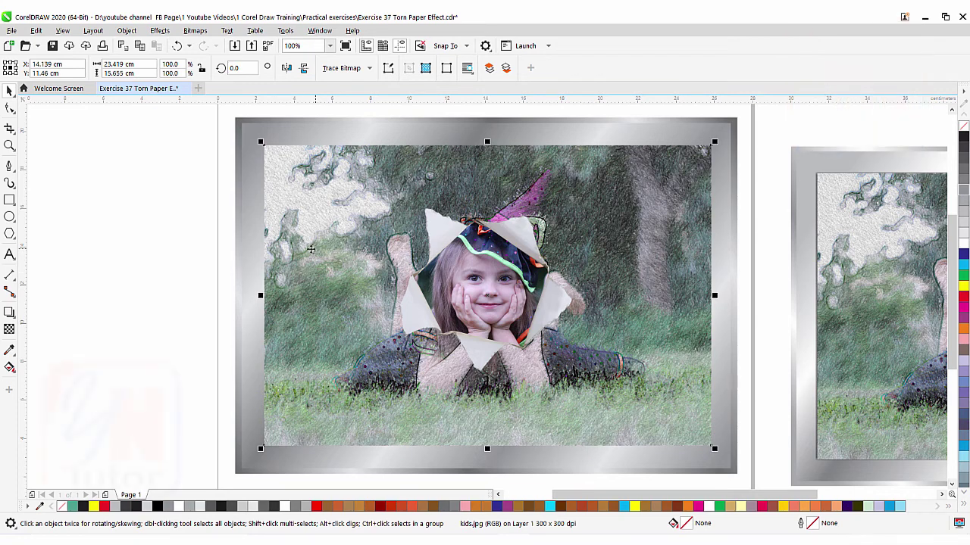
Step: Apply the Medium Glow drop shadow preset to the converted photo bitmap
{"action": "left_click", "coordinate": [9, 313]}
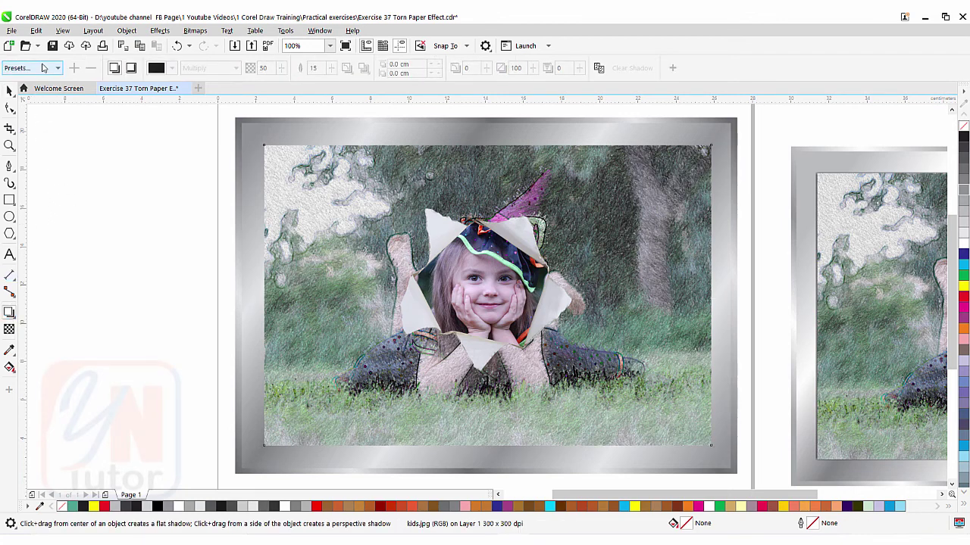
{"action": "left_click", "coordinate": [39, 68]}
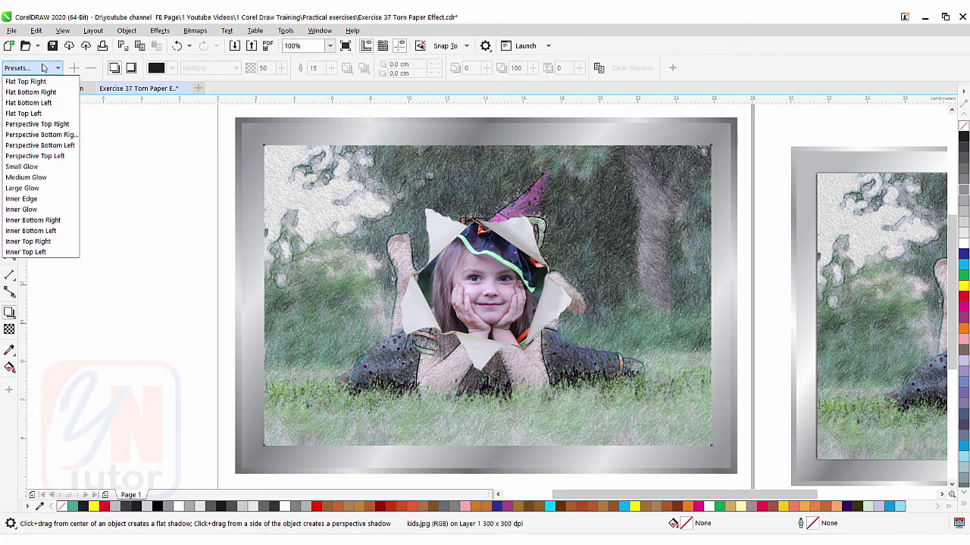
{"action": "left_click", "coordinate": [42, 179]}
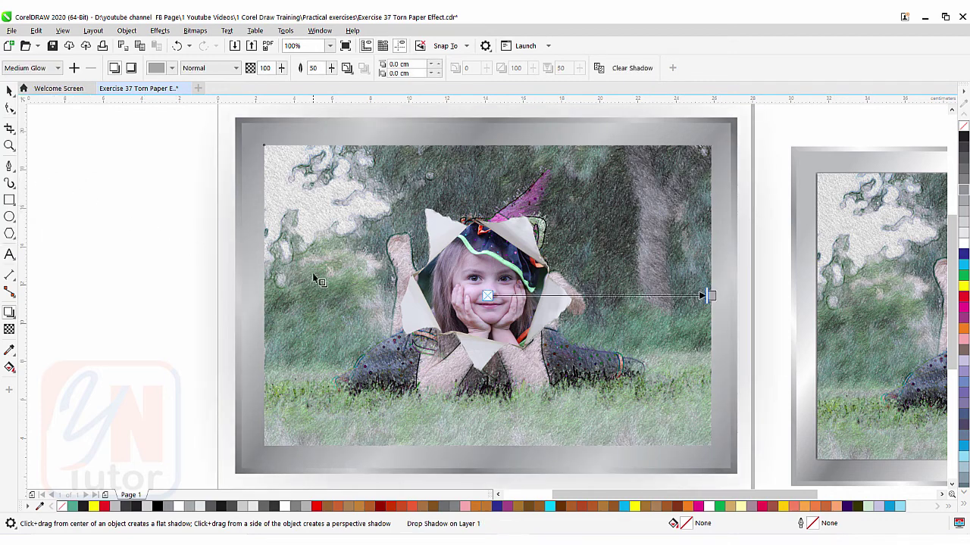
Step: Set the photo shadow's feathering to 1 and its colour to black
{"action": "left_click", "coordinate": [315, 68]}
{"action": "type", "text": "1"}
{"action": "left_click", "coordinate": [266, 68]}
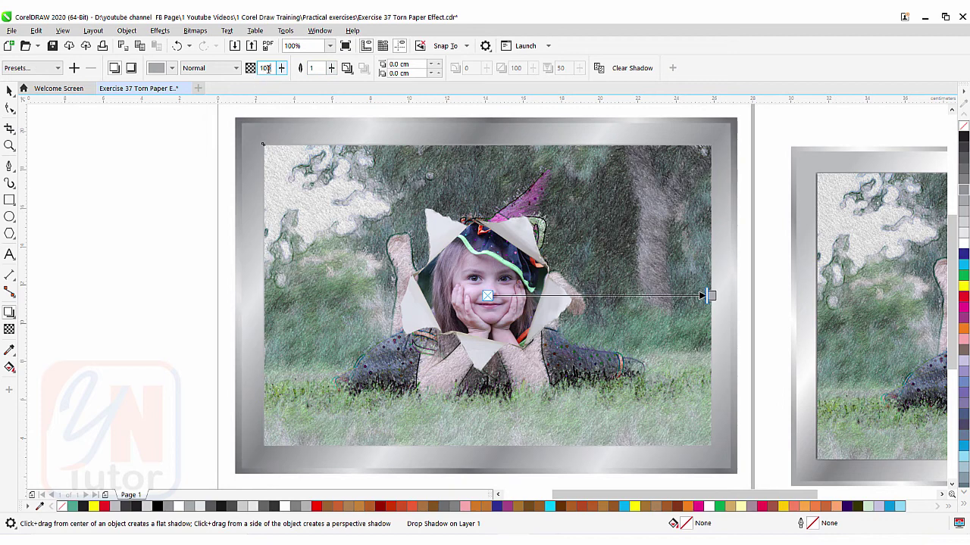
{"action": "left_click", "coordinate": [173, 69]}
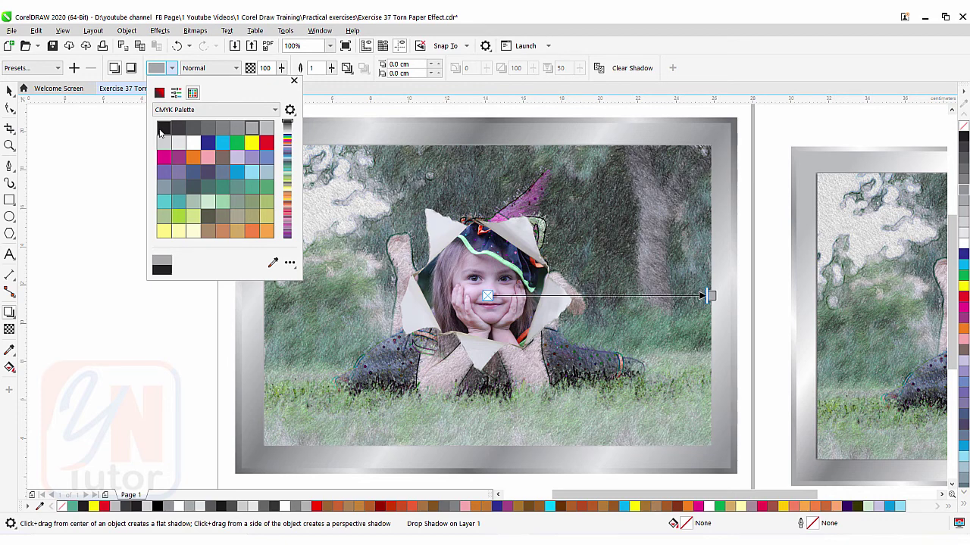
{"action": "left_click", "coordinate": [161, 130]}
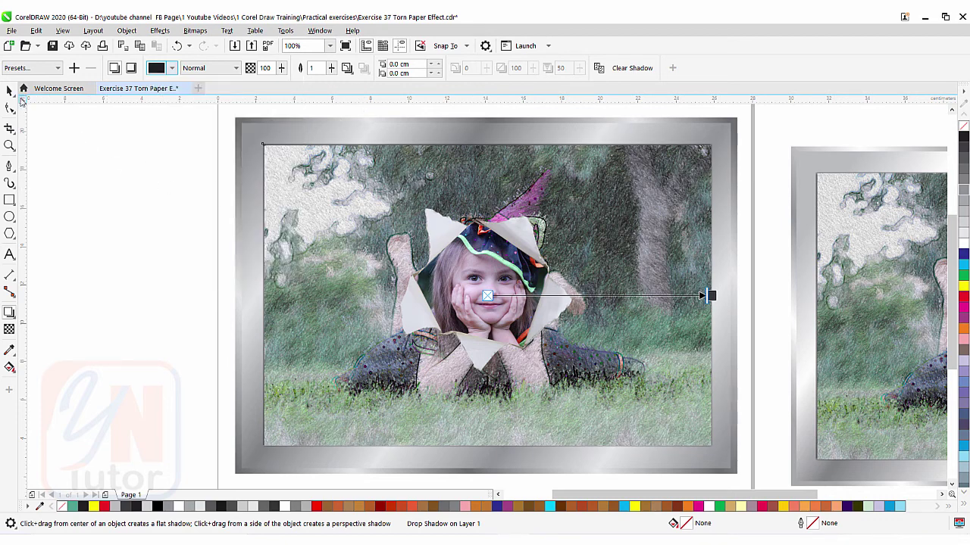
{"action": "left_click", "coordinate": [9, 90]}
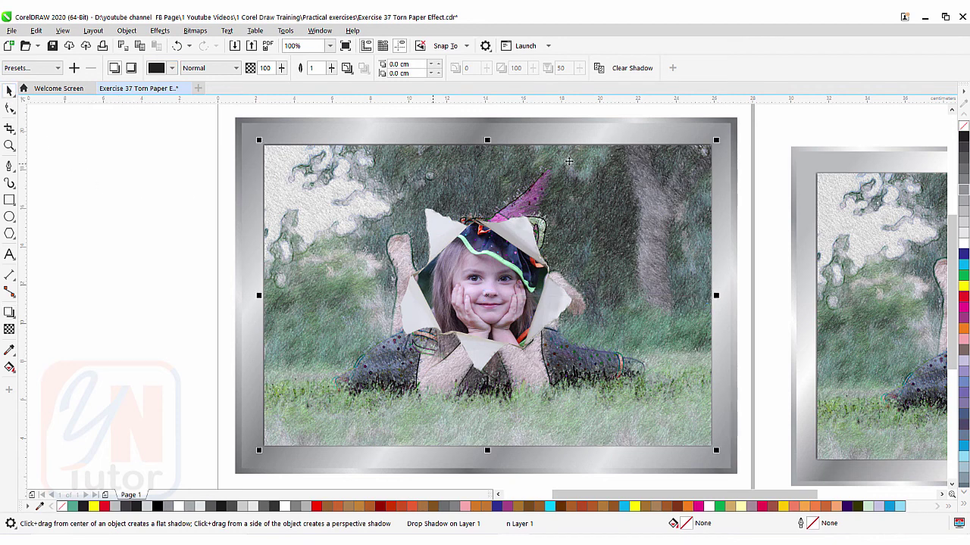